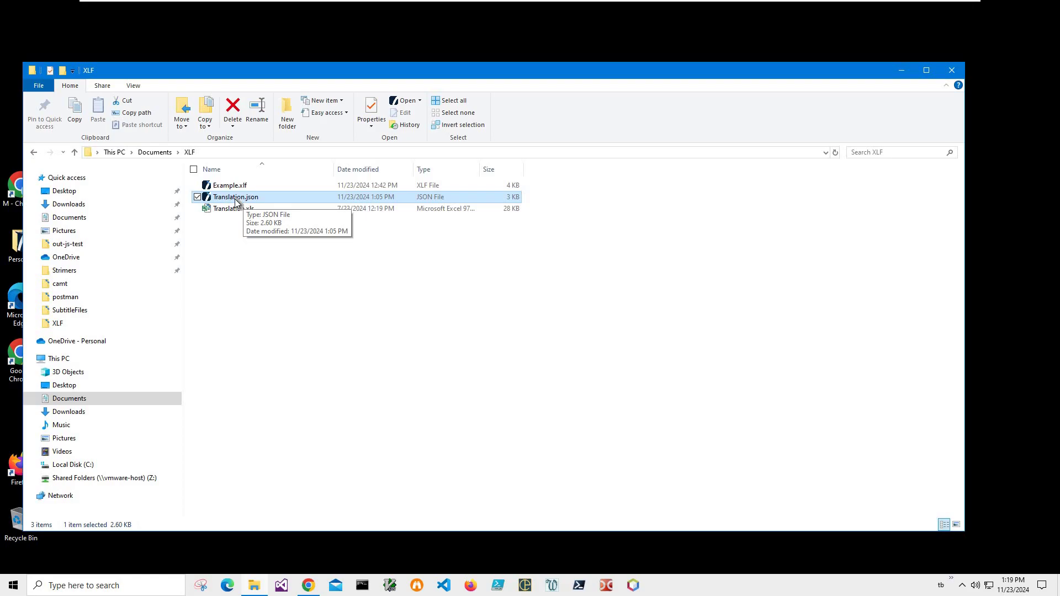
- Open Translation.json from the Documents XLF folder in Notepad
right_click(235, 200)
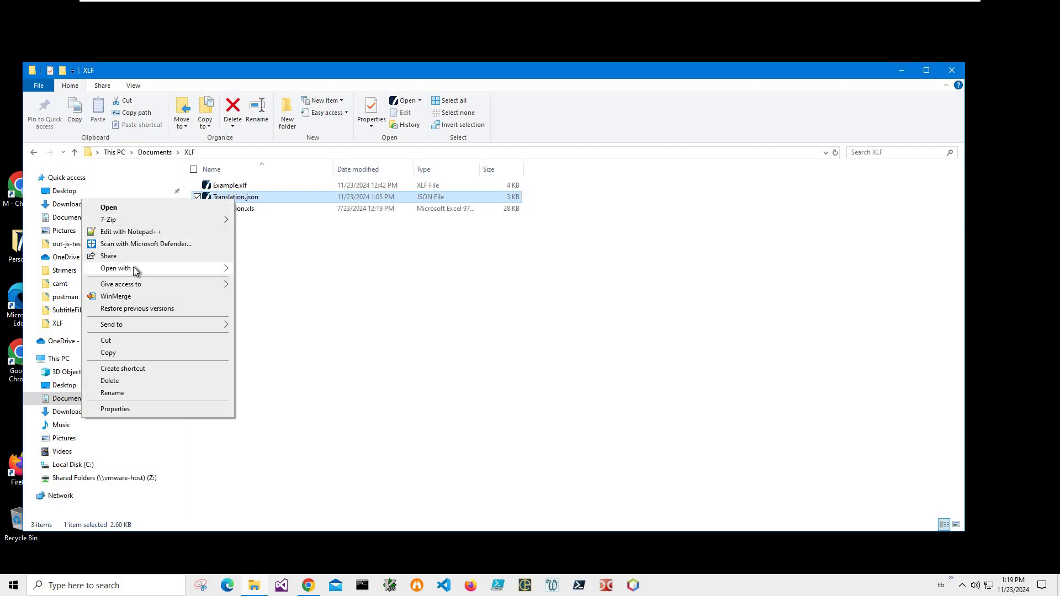
mouse_move(134, 268)
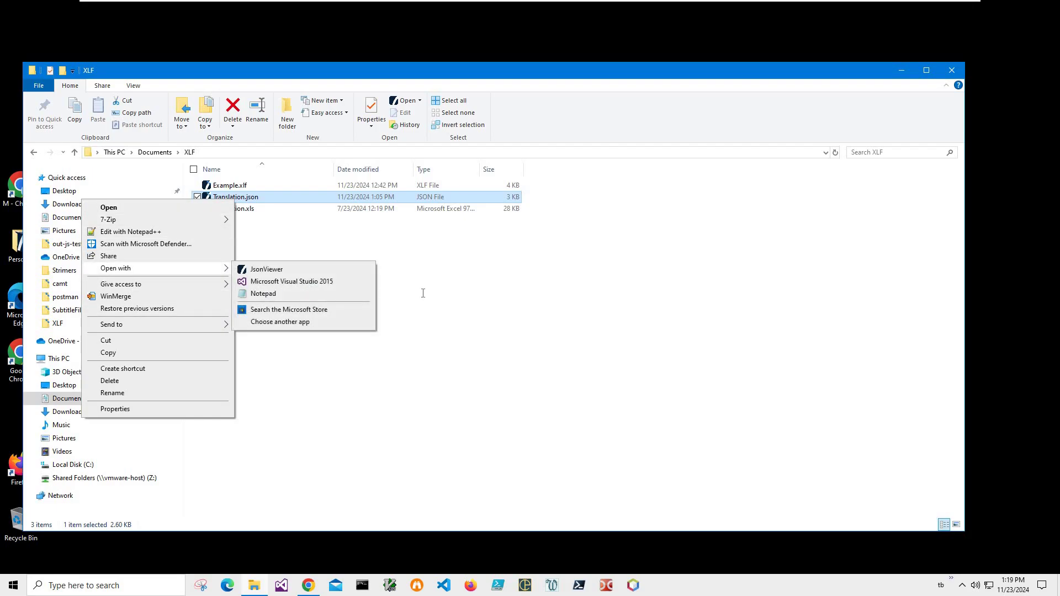
key(Right)
key(Down)
key(Down)
key(Return)
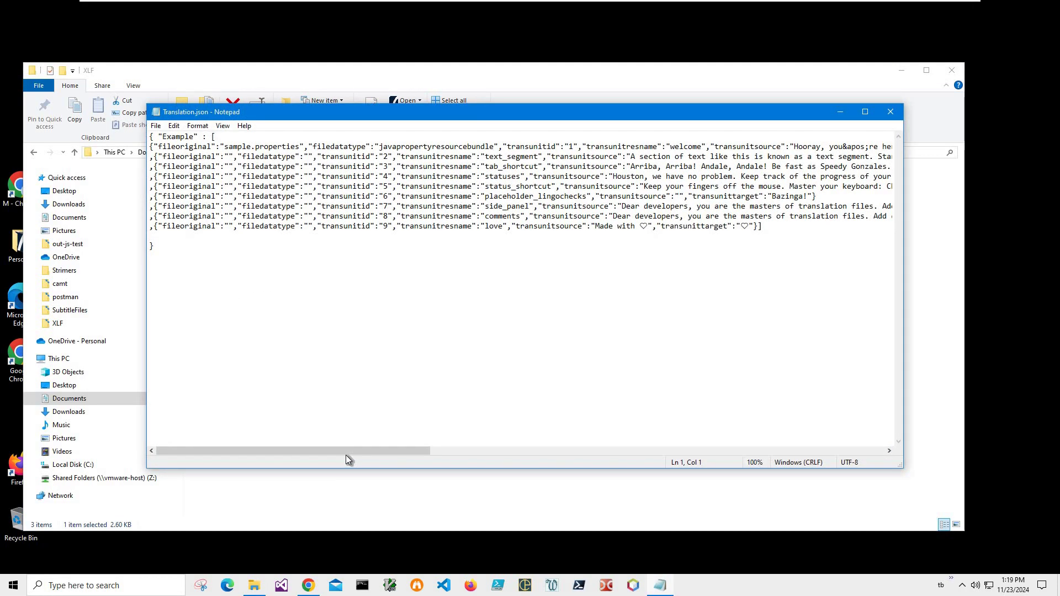
- Look through the source and target text entries across the JSON lines, and close the file
drag(365, 454, 499, 459)
click(313, 158)
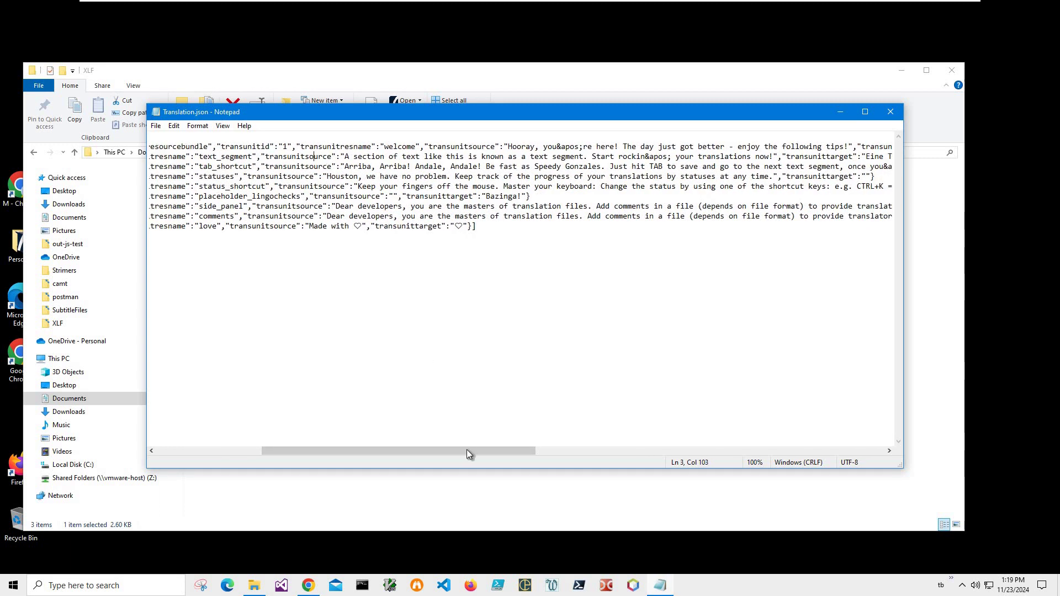
drag(468, 449, 621, 452)
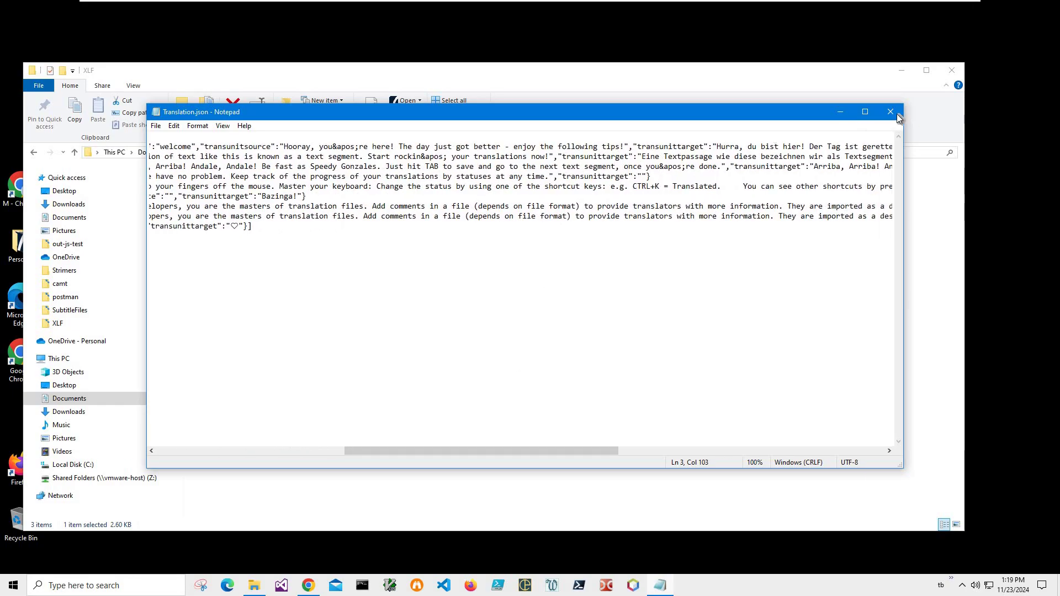
key(alt+F4)
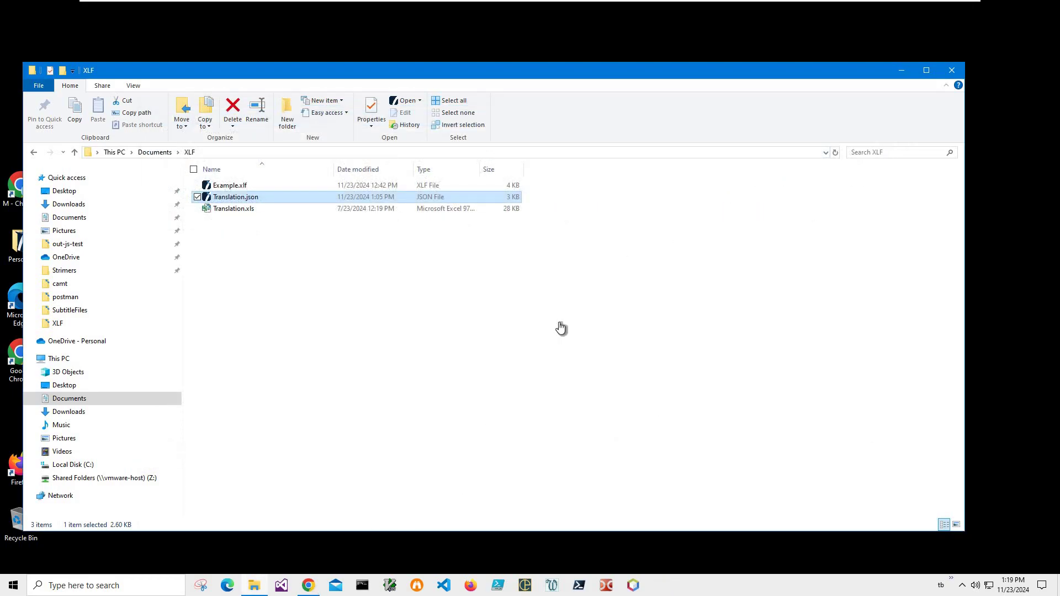
- Switch to Chrome and go to xliff-files.blogspot.com
key(alt+Tab)
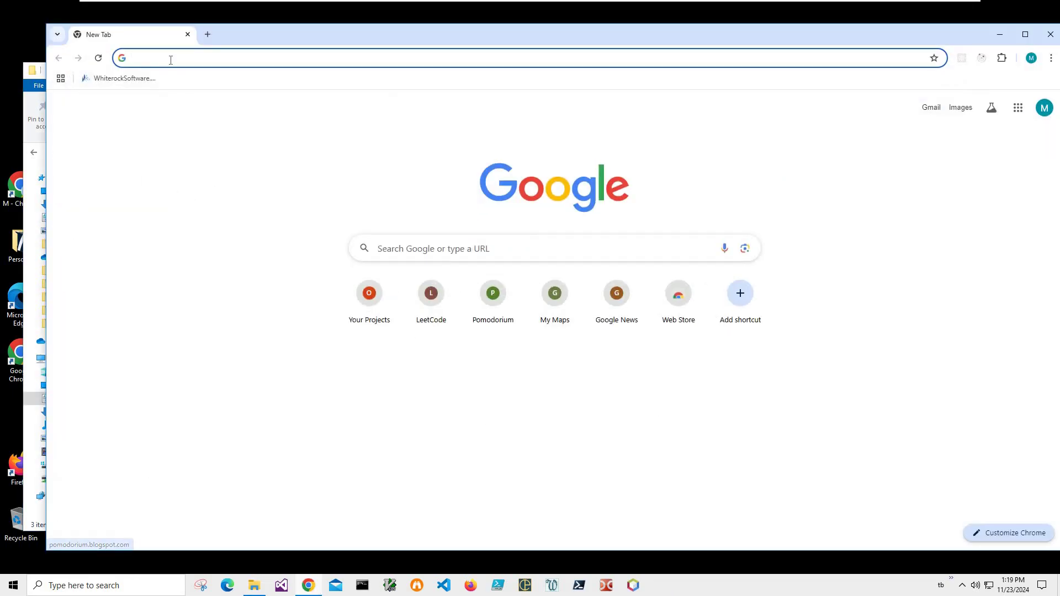
click(170, 60)
text(xliff-files.blogspot.com)
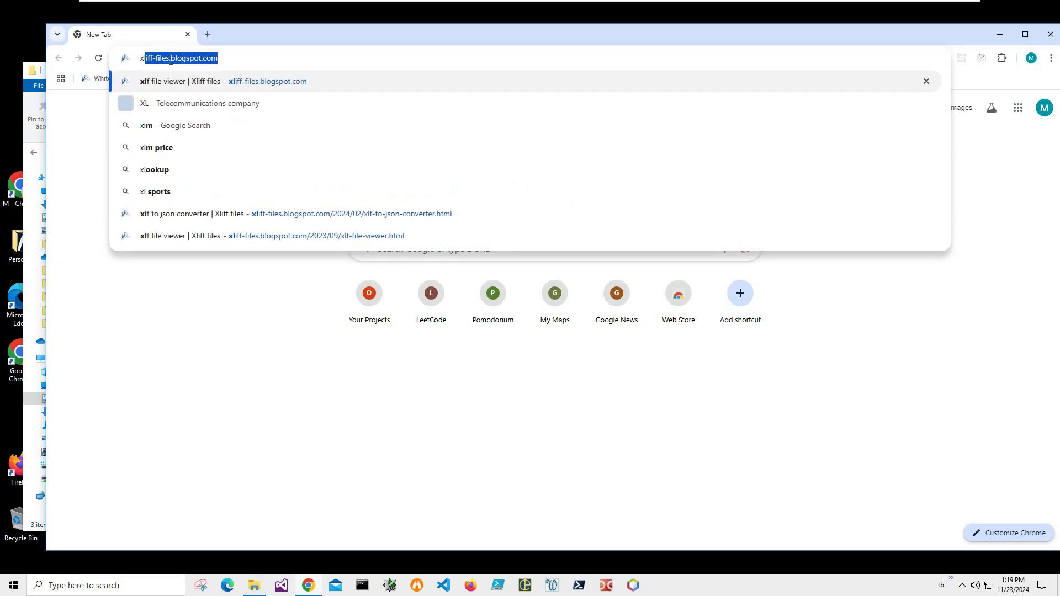
key(Return)
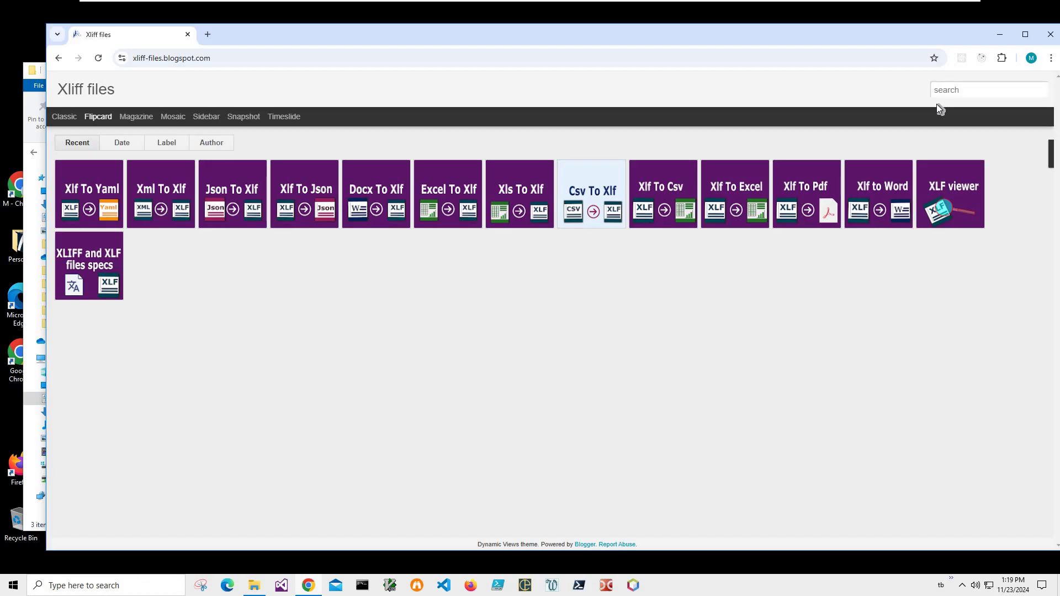
- Search the site for "json" and download the Json To Xlf converter from its post
text(json)
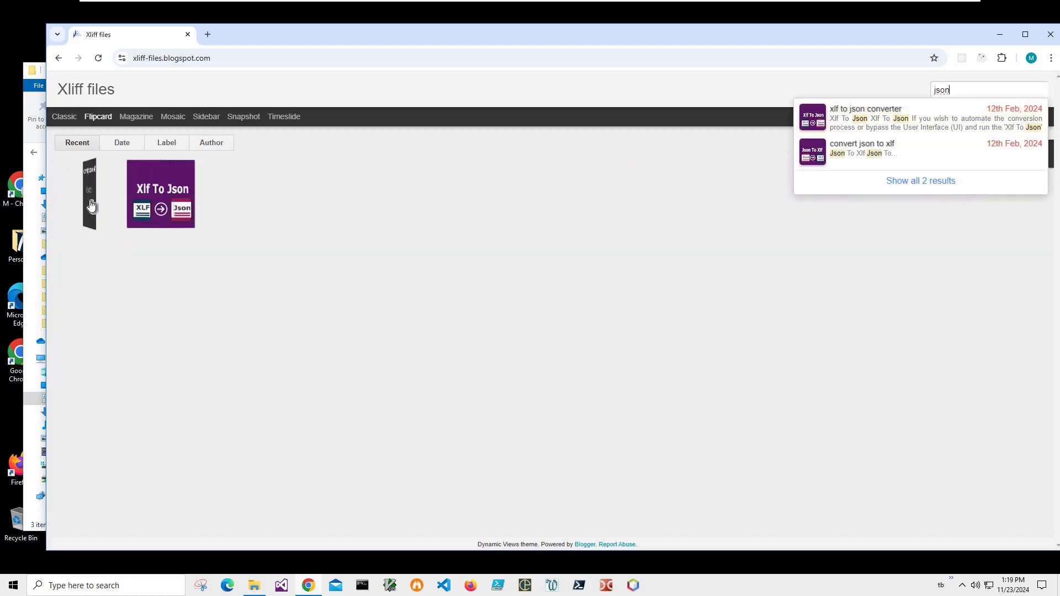
click(499, 232)
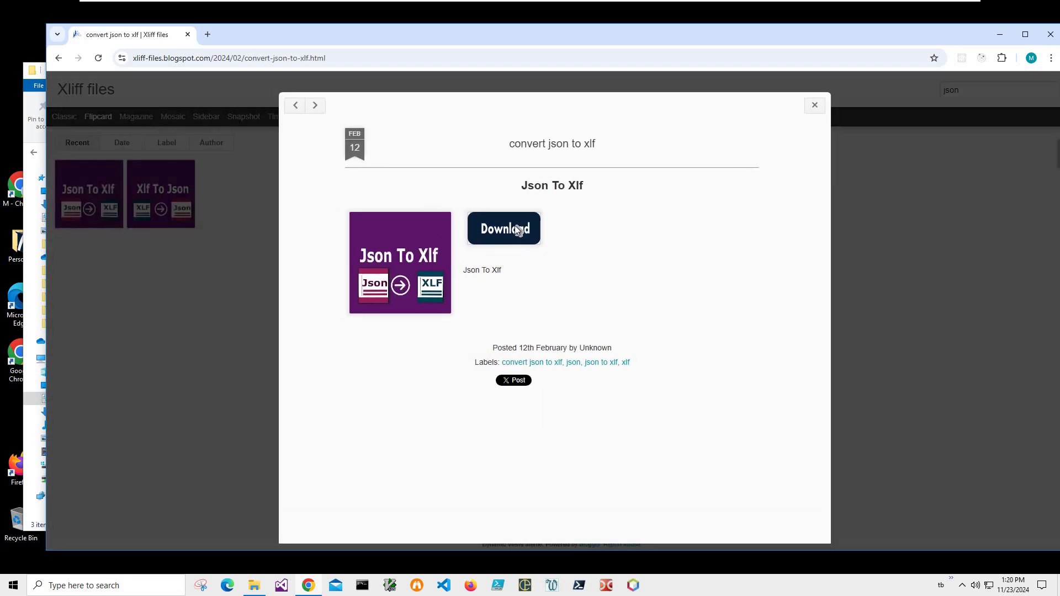
click(500, 231)
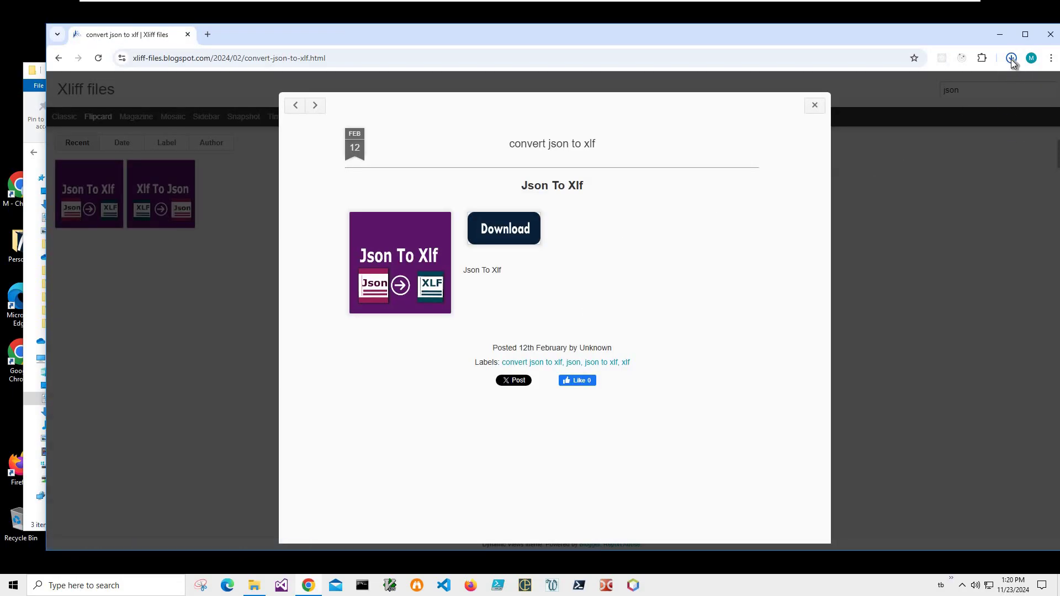
- Open the downloaded JsonToXlfSetup.zip and run JsonToXlfSetup.msi, allowing it to run despite the SmartScreen block
click(1011, 58)
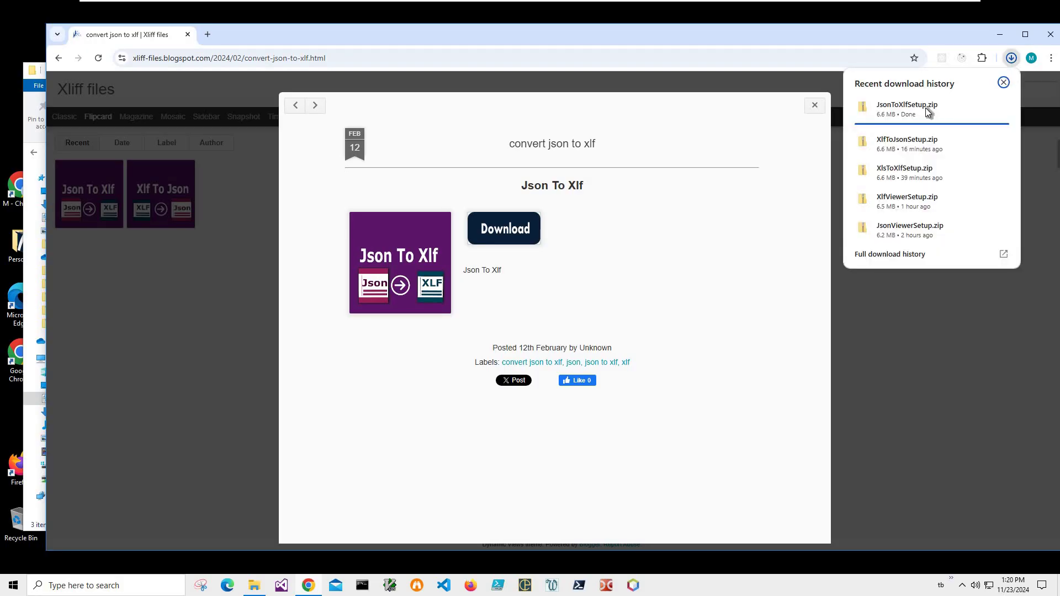
click(336, 184)
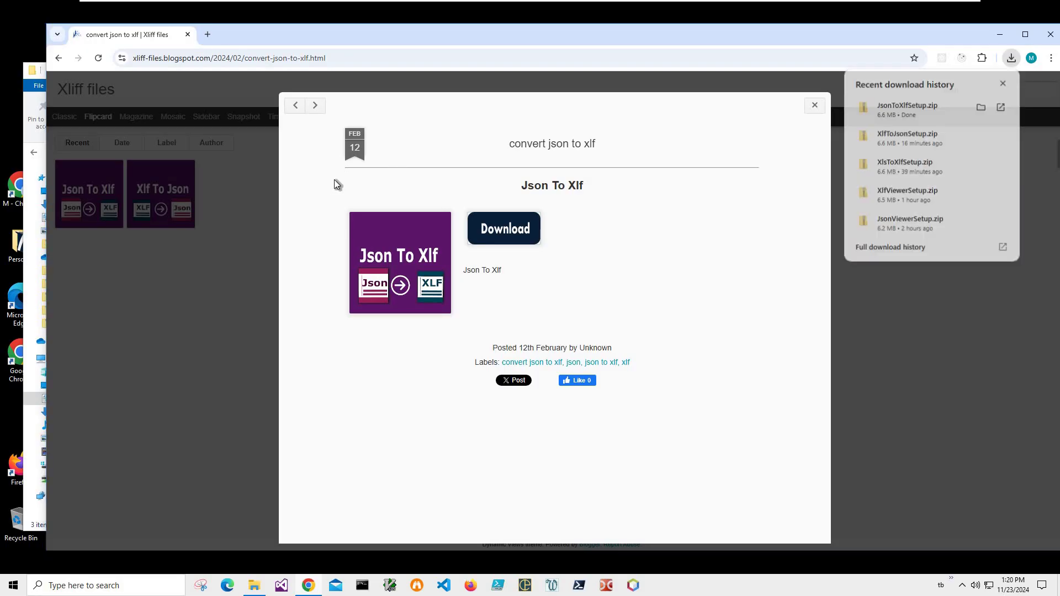
double_click(265, 200)
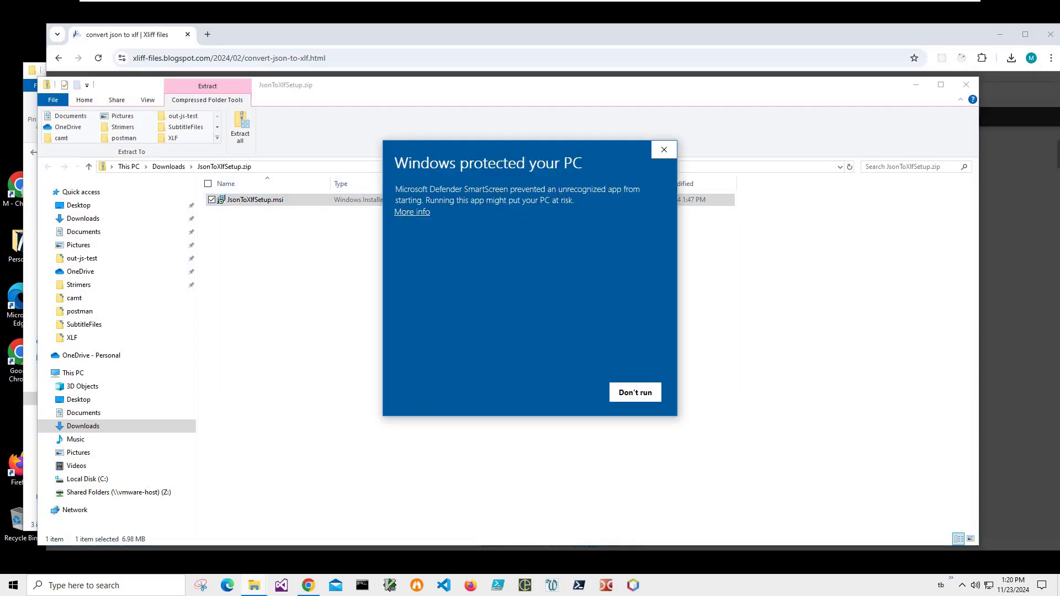
click(411, 212)
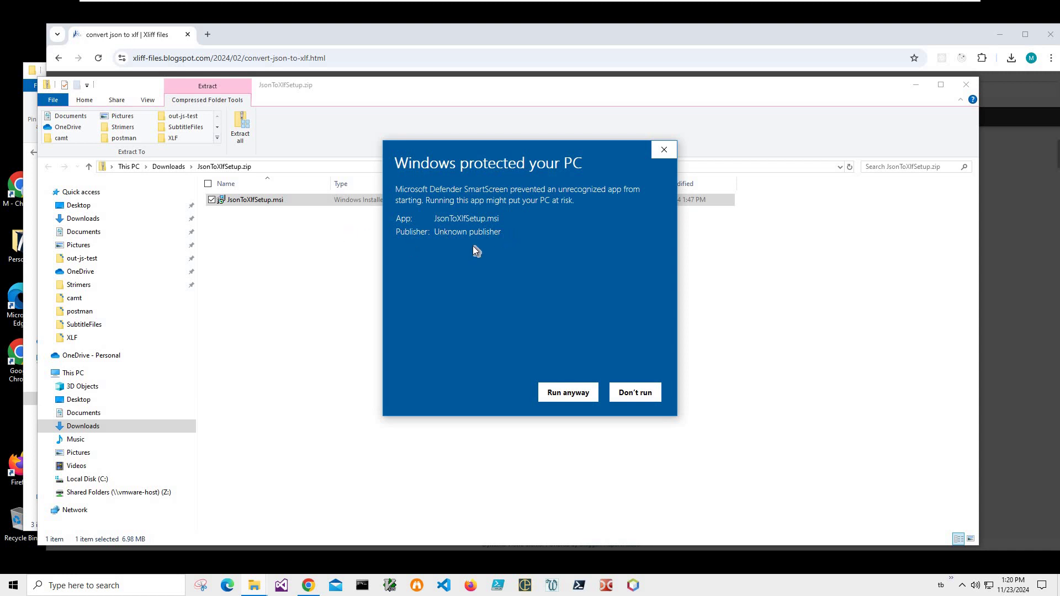
click(554, 394)
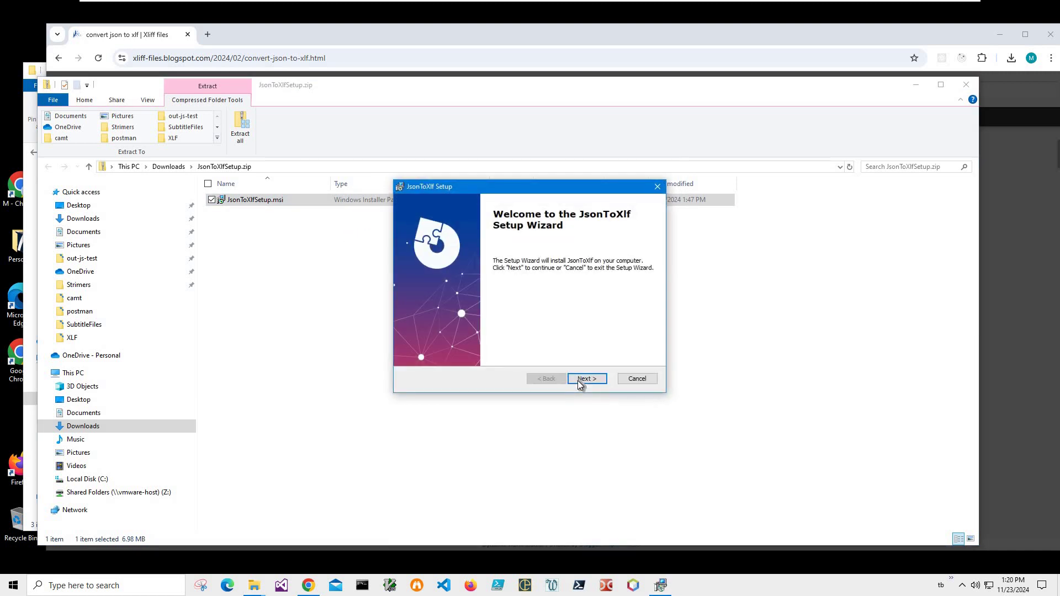
- Install JsonToXlf through the setup wizard with its default settings, granting the system permission, and finish the wizard
click(577, 379)
click(577, 380)
click(574, 379)
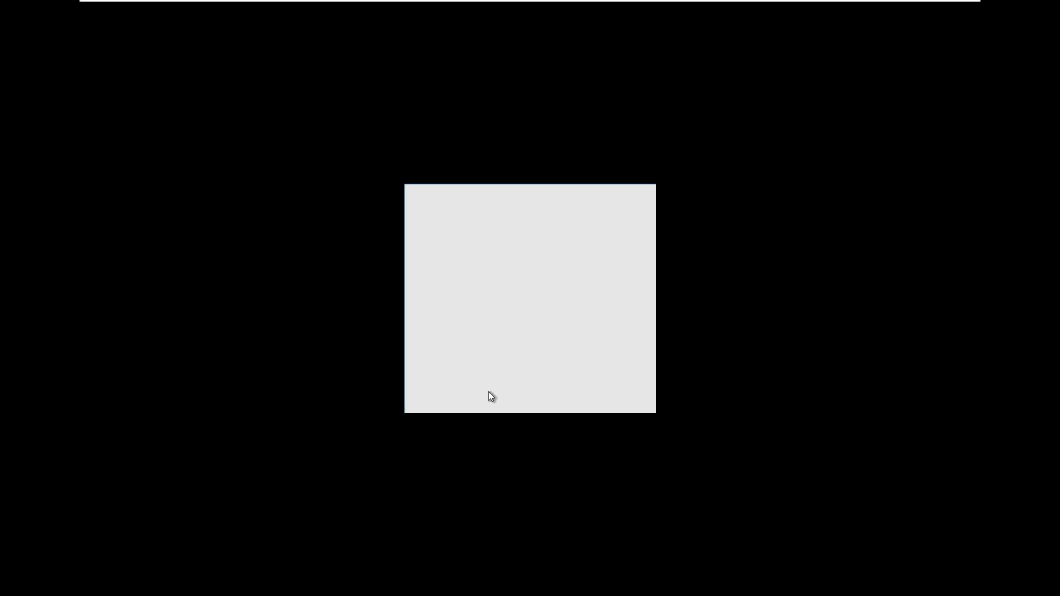
click(488, 392)
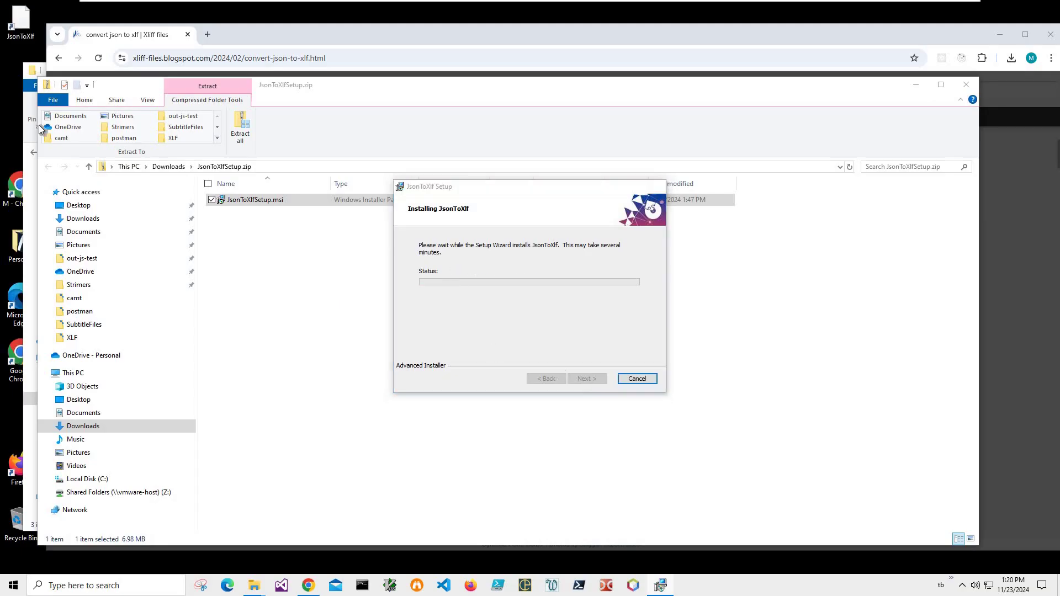
key(Return)
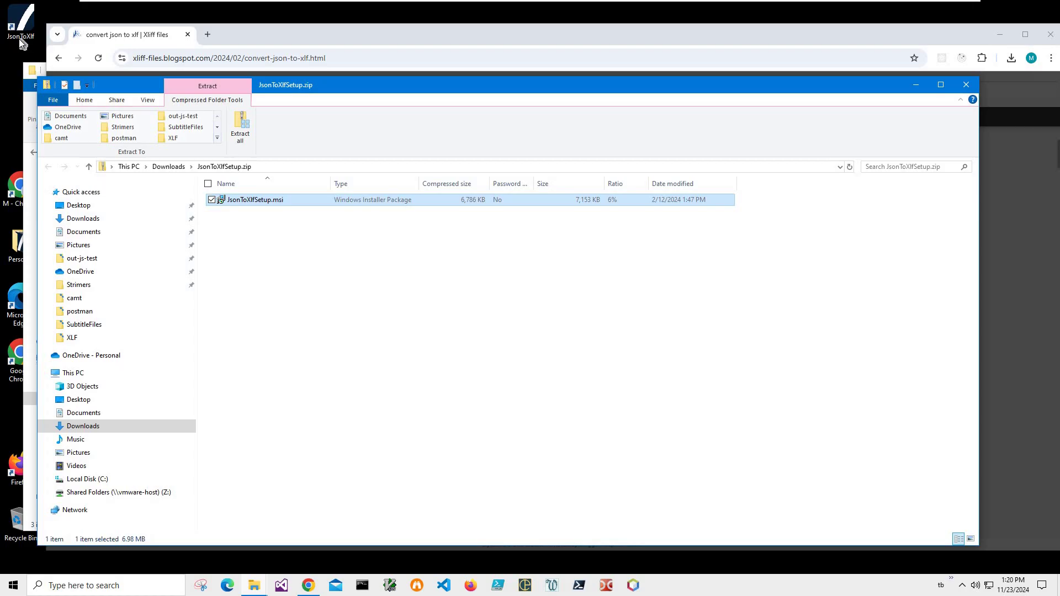
- Close the open archive, browser and folder windows, and launch JsonToXlf from the desktop
click(22, 33)
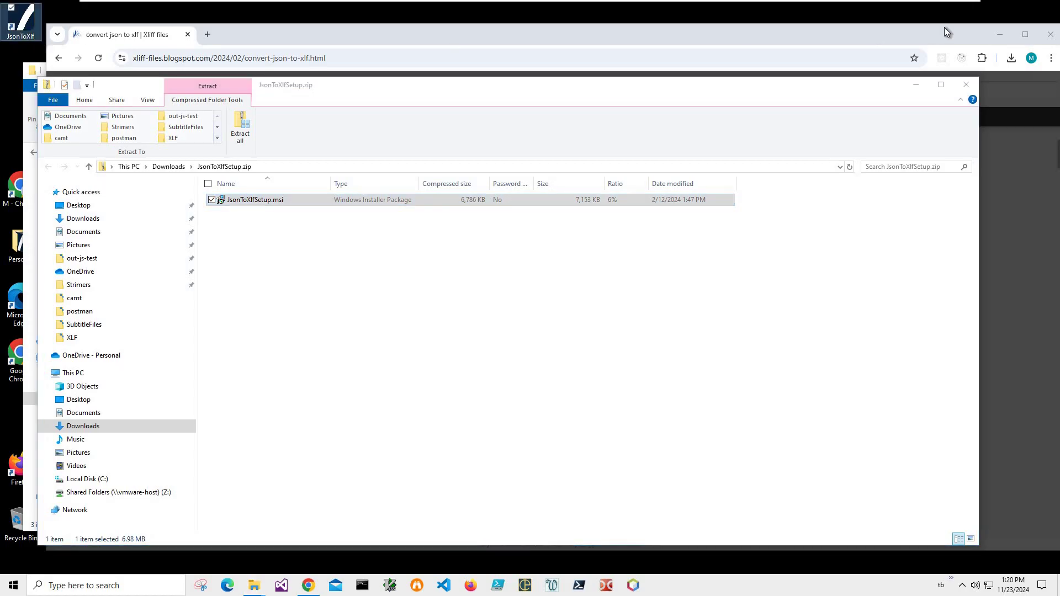
click(965, 85)
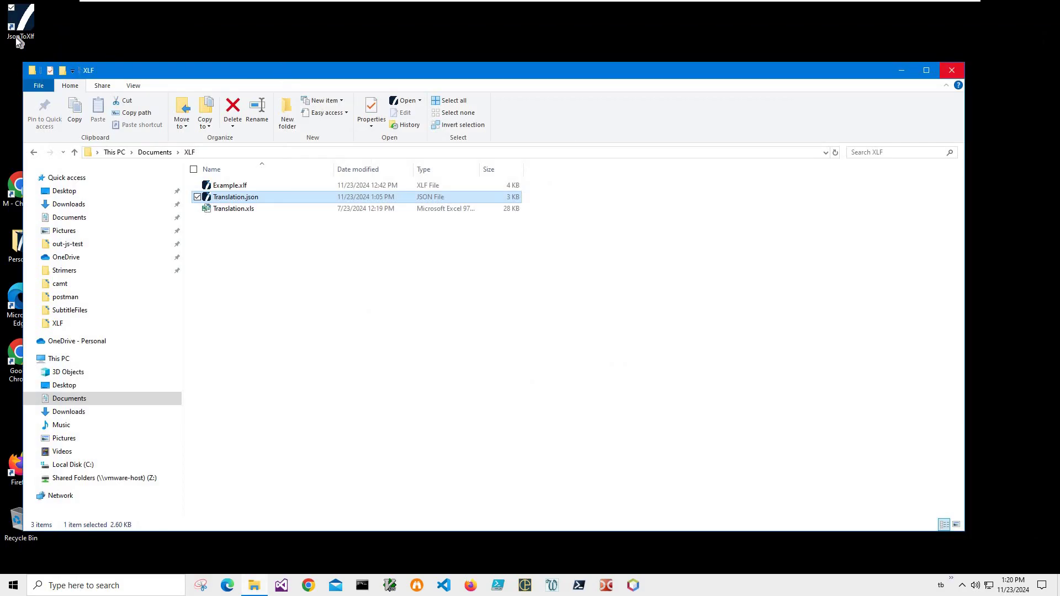
click(951, 70)
key(Return)
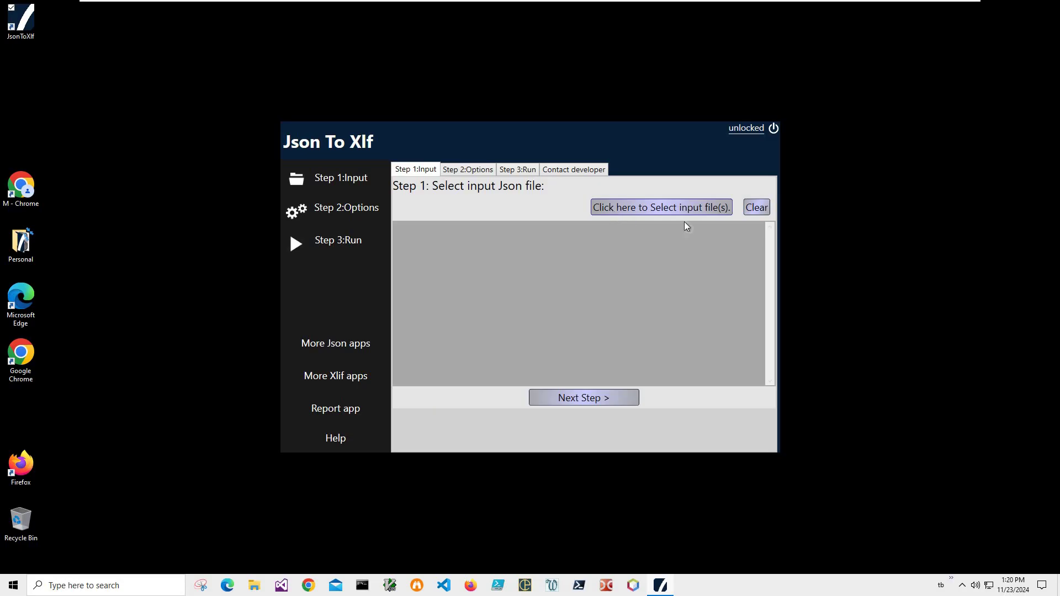
- Select Translation.json from the Documents XLF folder as the input JSON file
click(670, 212)
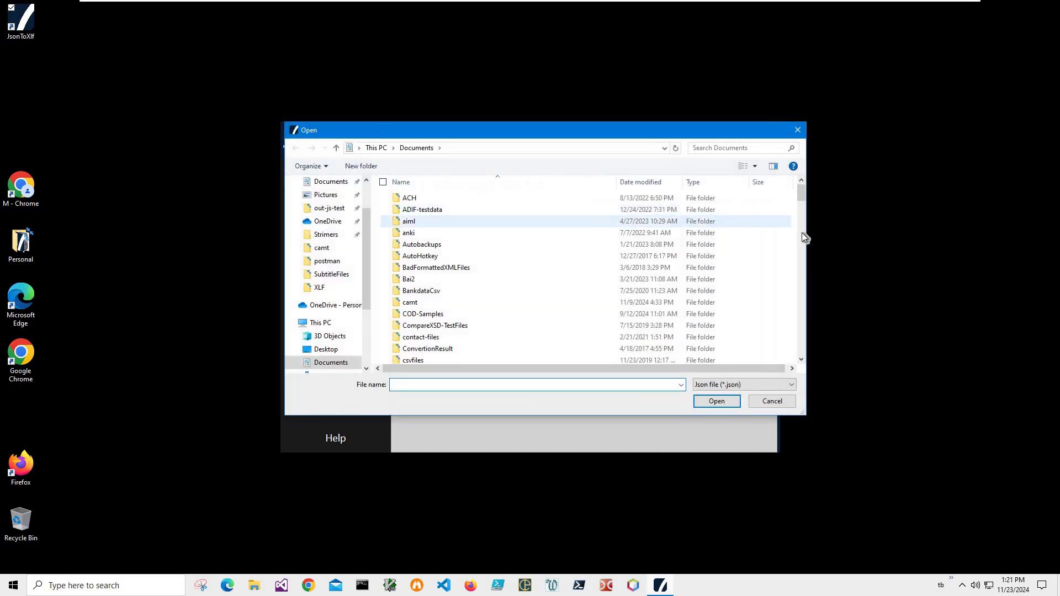
scroll(801, 259, down, 20)
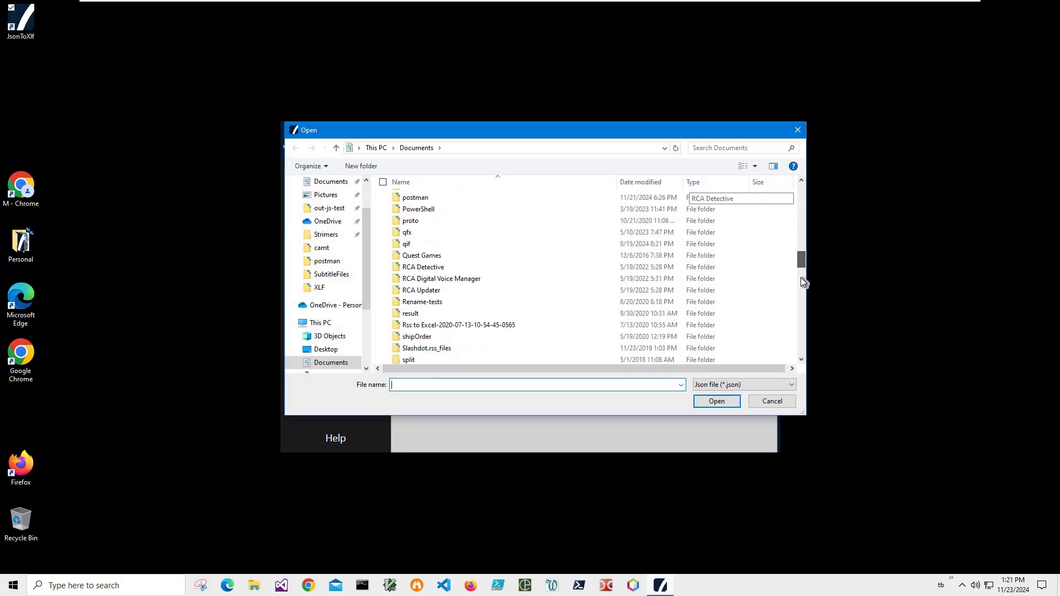
scroll(566, 275, down, 4)
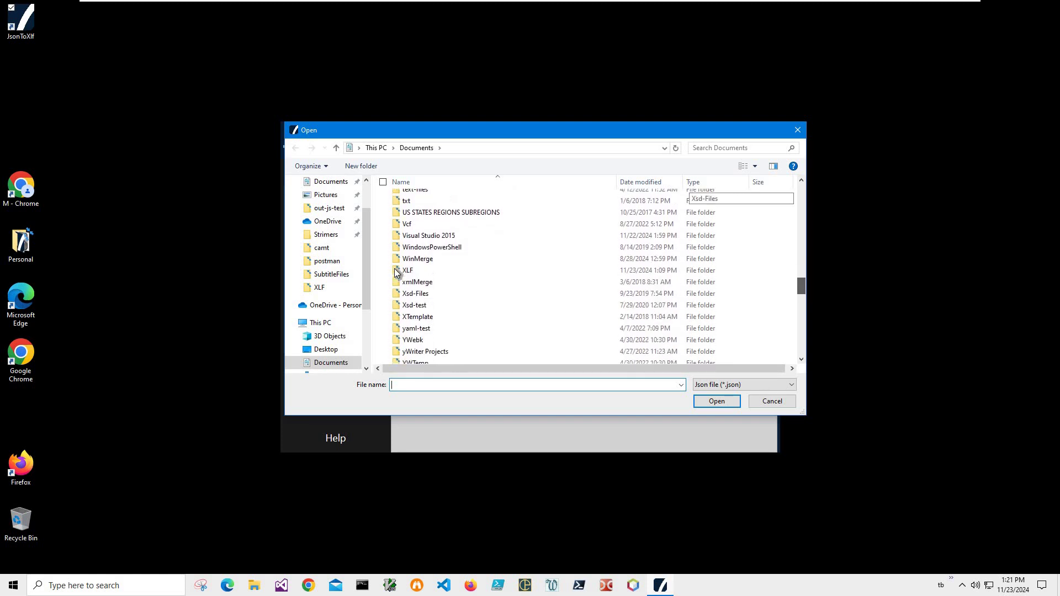
double_click(408, 270)
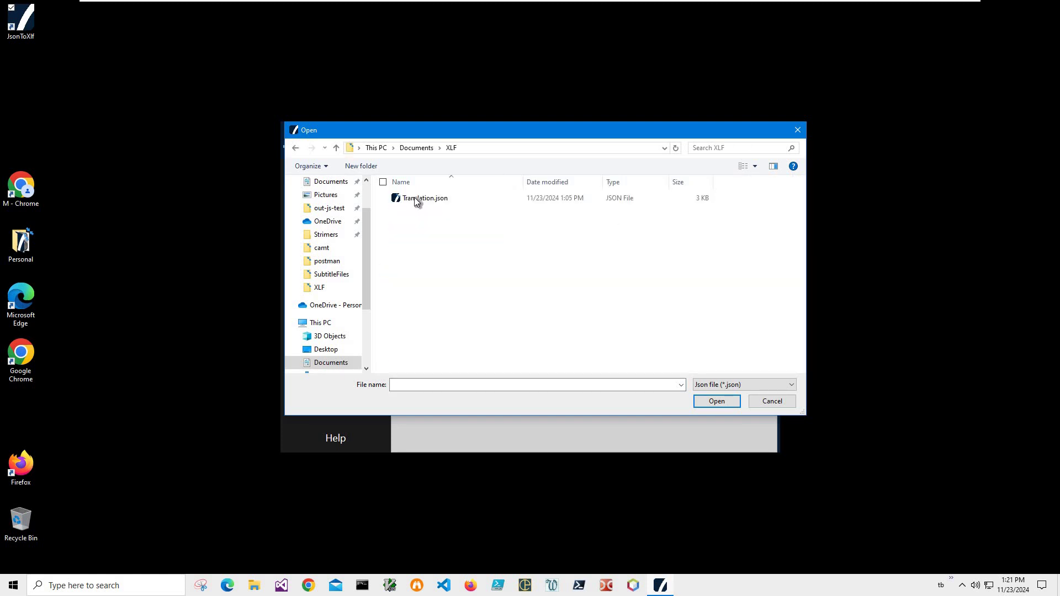
click(416, 198)
key(Return)
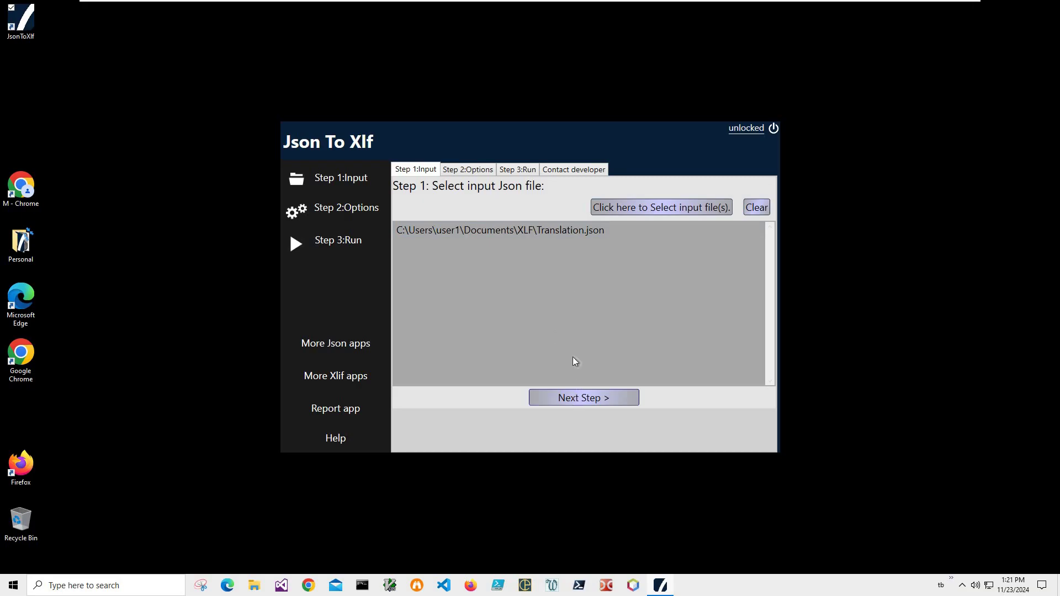
- In the conversion options, set the id Column to transunitid and the Resname Column to transunitresname
key(Return)
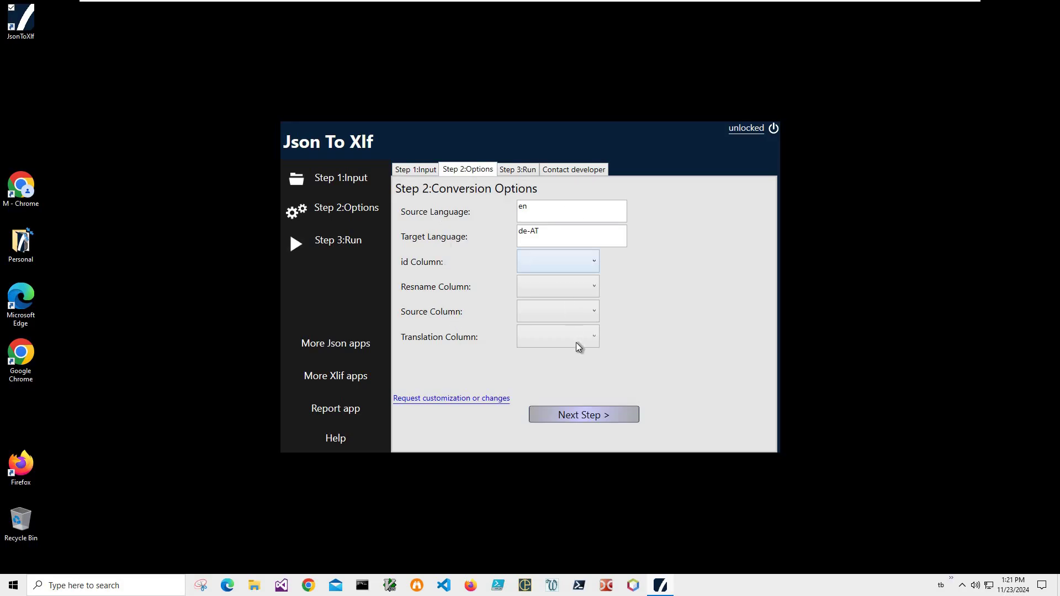
click(593, 257)
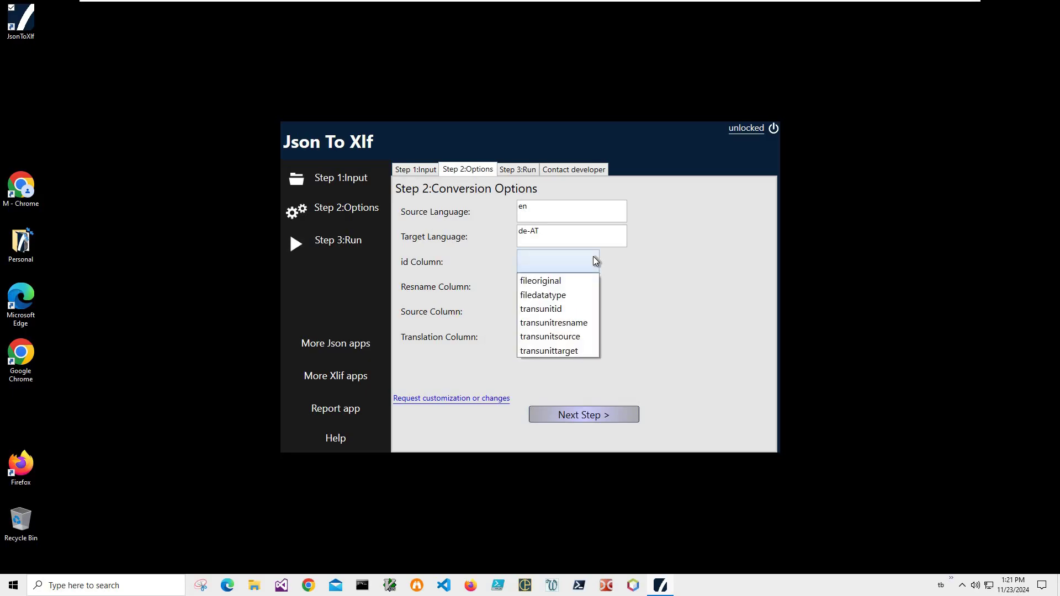
click(561, 323)
click(564, 267)
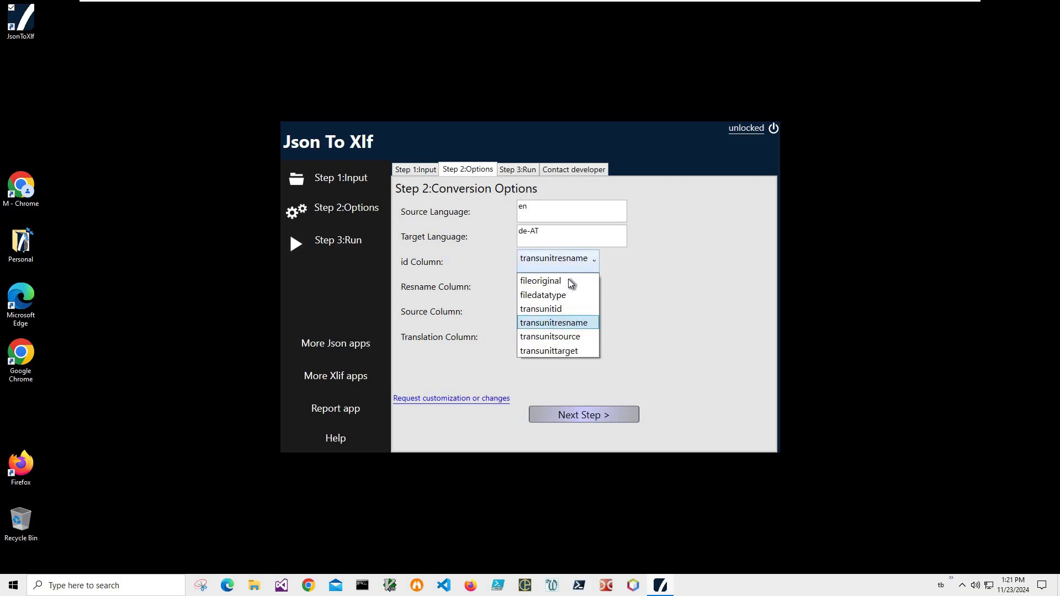
key(Down)
key(Down)
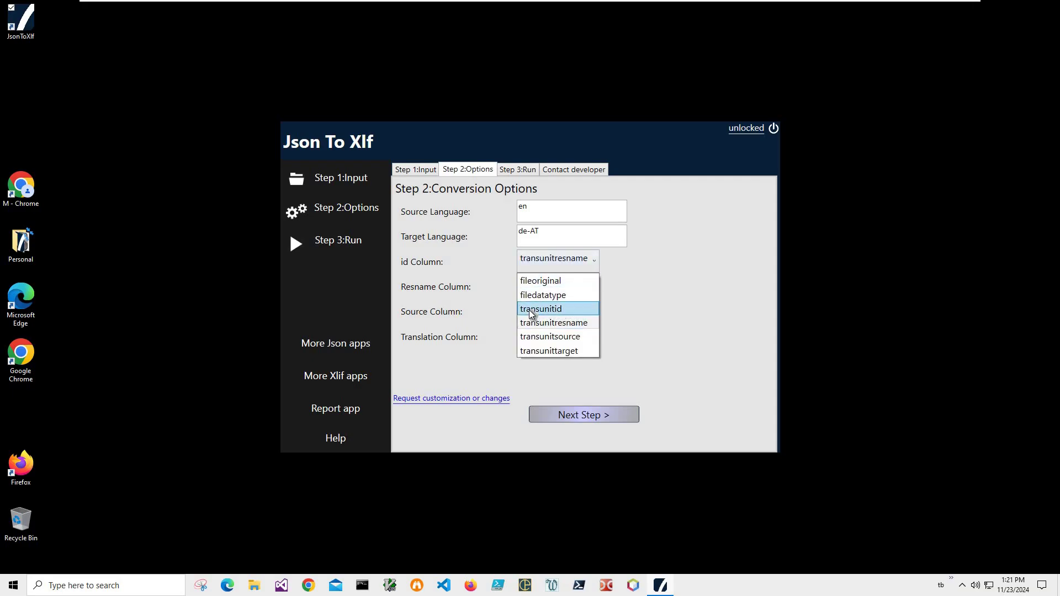
click(579, 309)
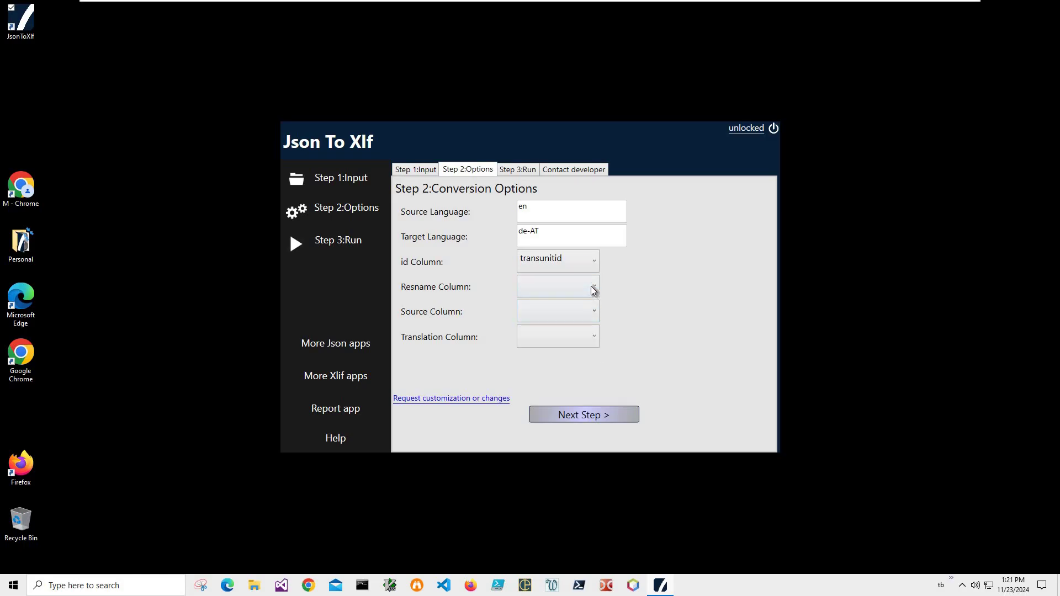
click(593, 290)
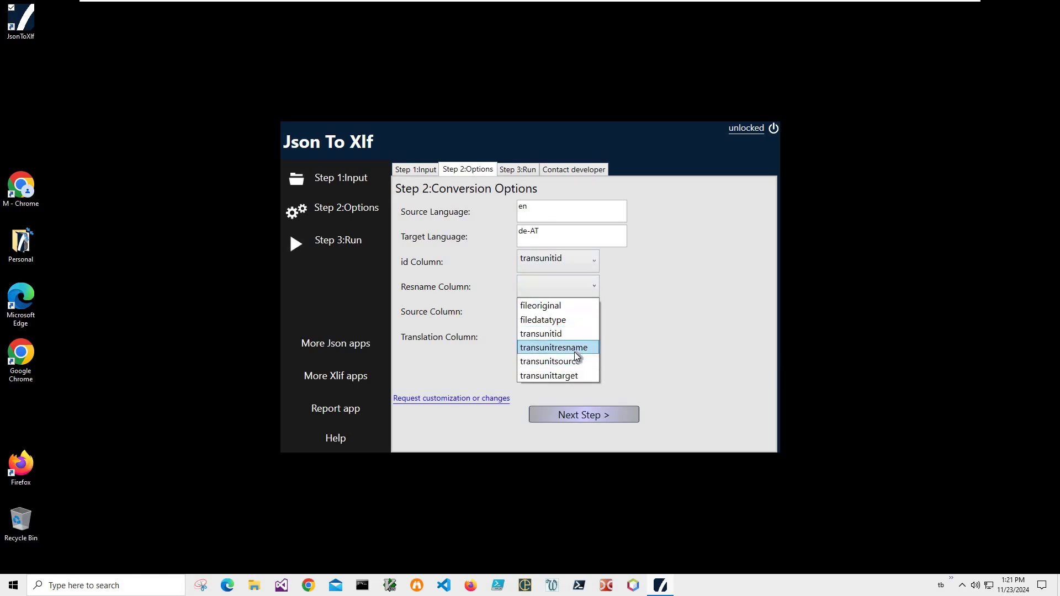
click(576, 347)
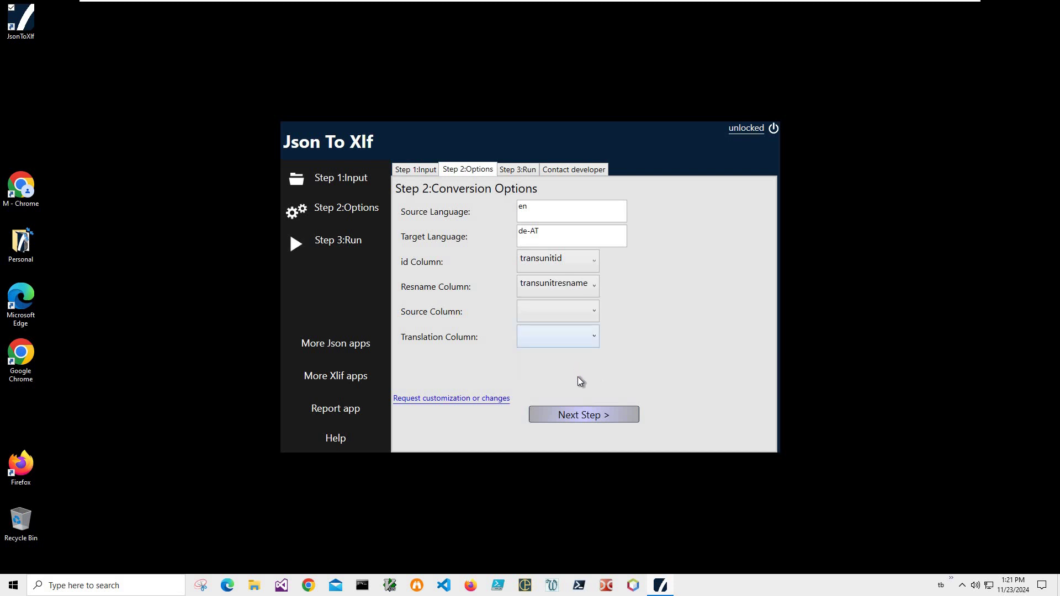
- Set the Source Column to transunitsource and the Translation Column to transunittarget in the conversion options
click(578, 312)
click(568, 386)
click(570, 336)
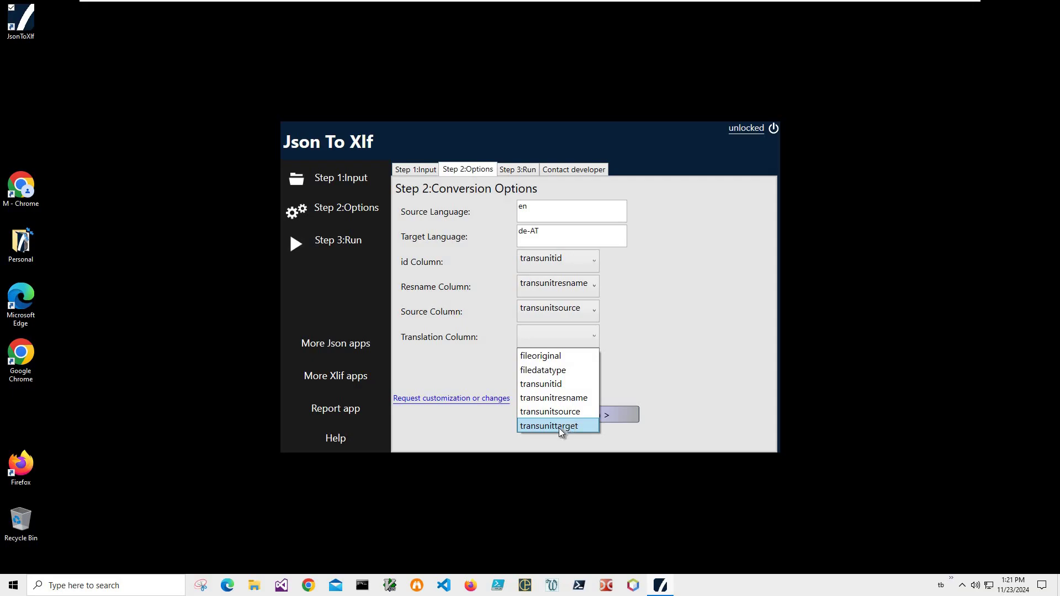
click(558, 426)
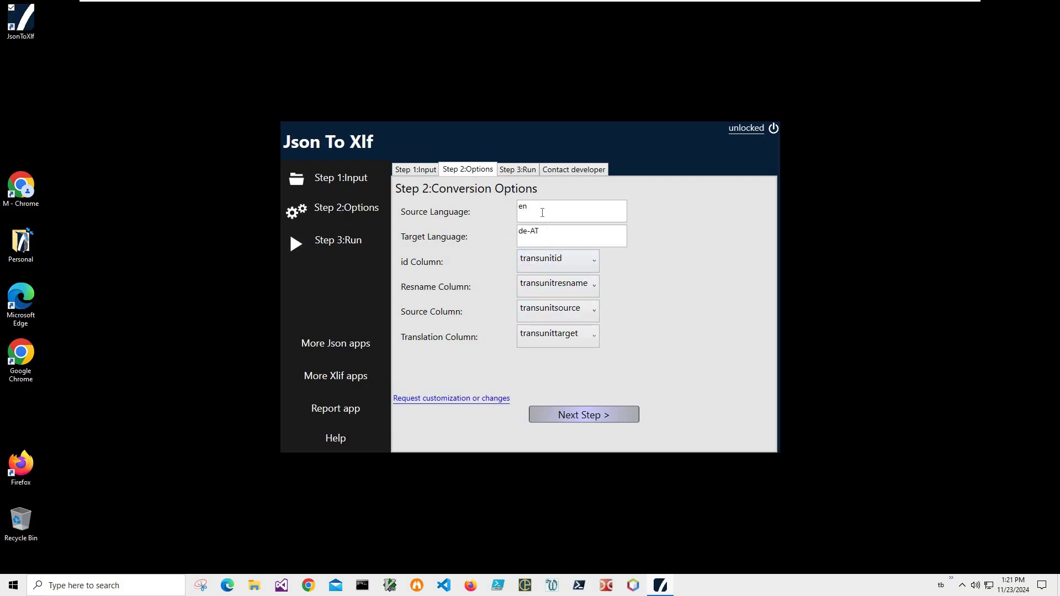
key(shift+Tab)
key(shift+Tab)
key(Tab)
key(shift+Tab)
key(Tab)
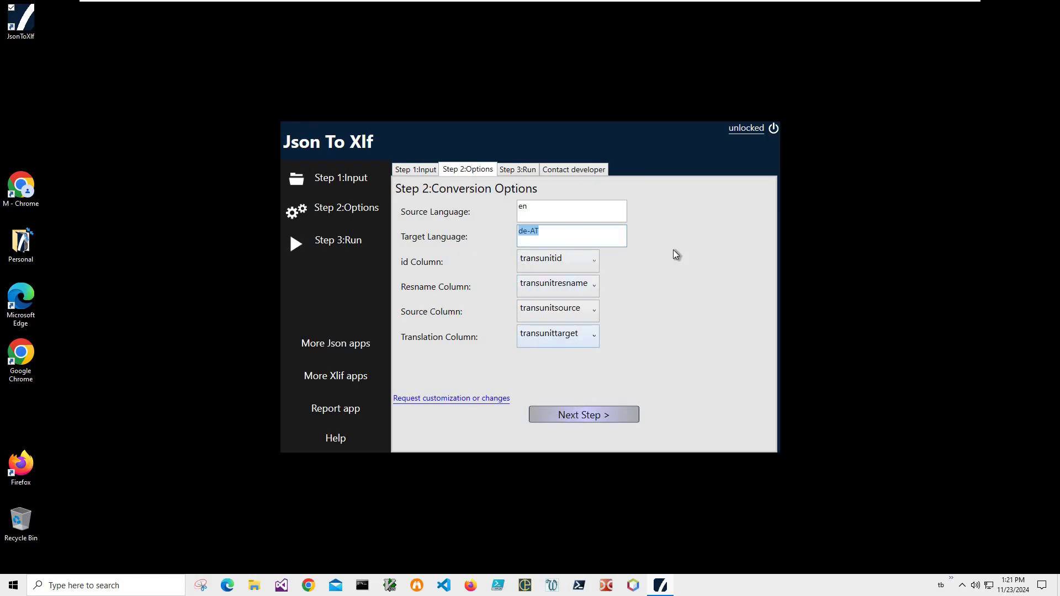
- Run the conversion and save the output in the Documents XLF folder under the suggested XLF file name
key(Return)
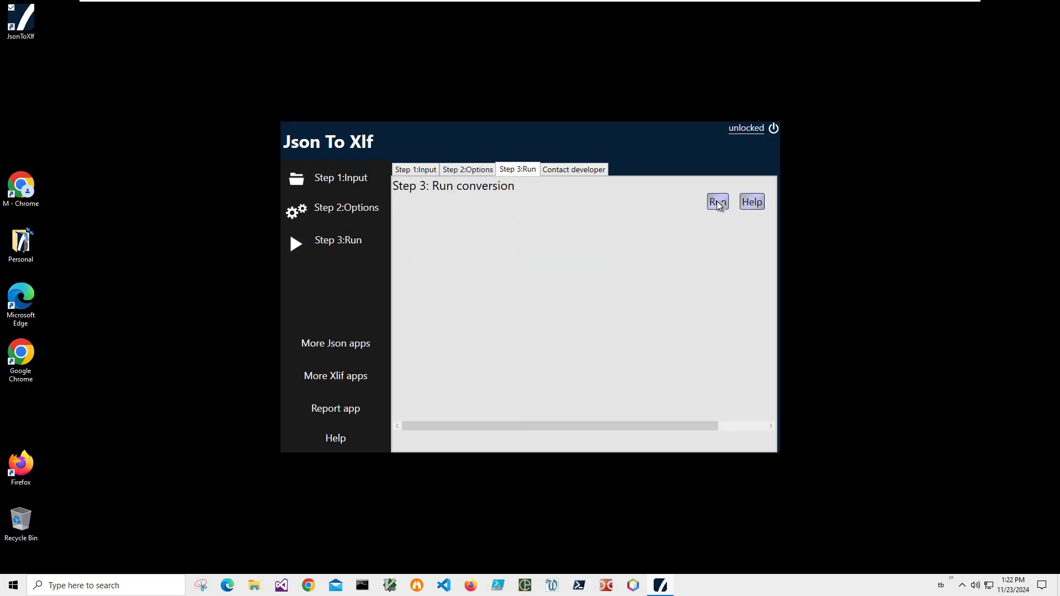
click(716, 202)
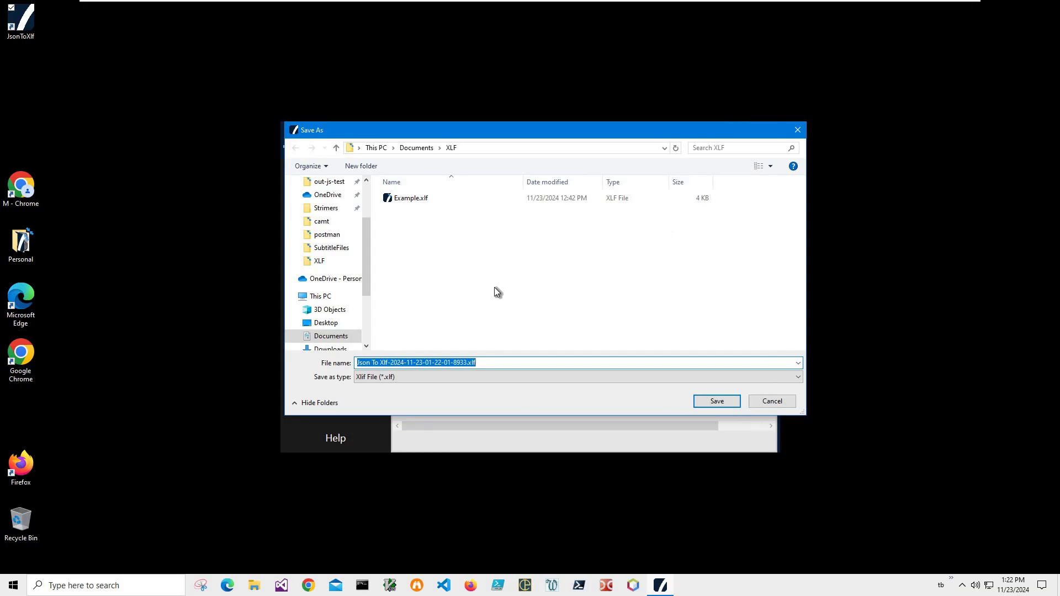
click(712, 401)
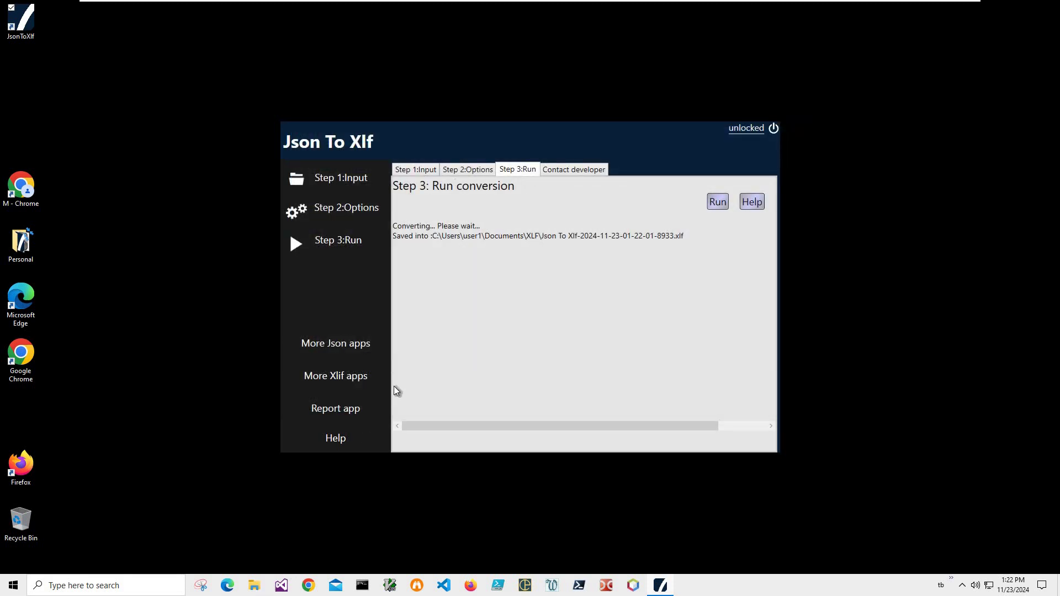
- Open the newly converted Json To Xlf file from File Explorer's recent files and shrink the viewer from full screen to a window
key(super+e)
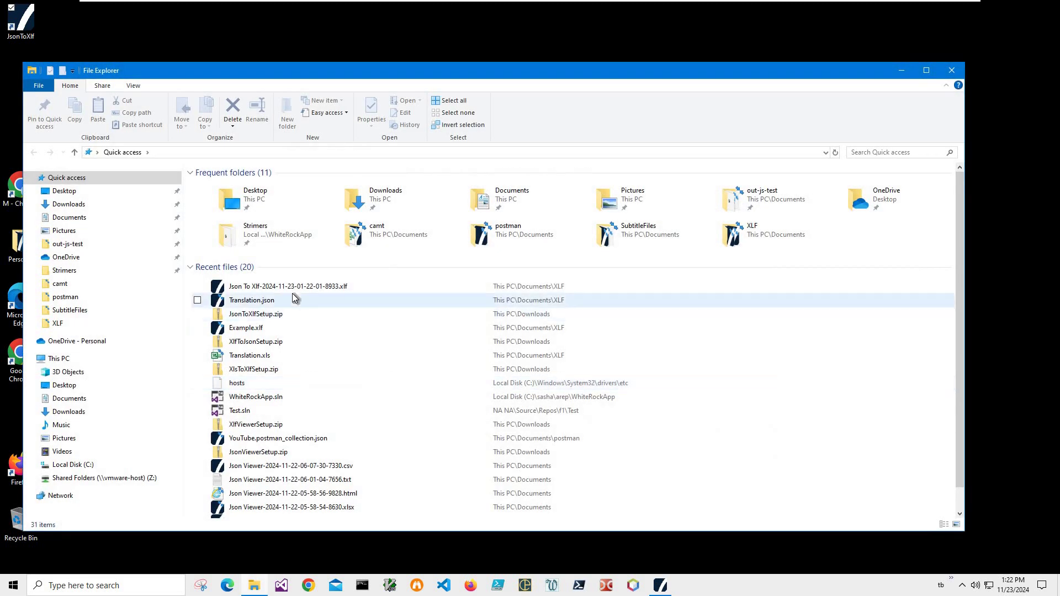
click(285, 284)
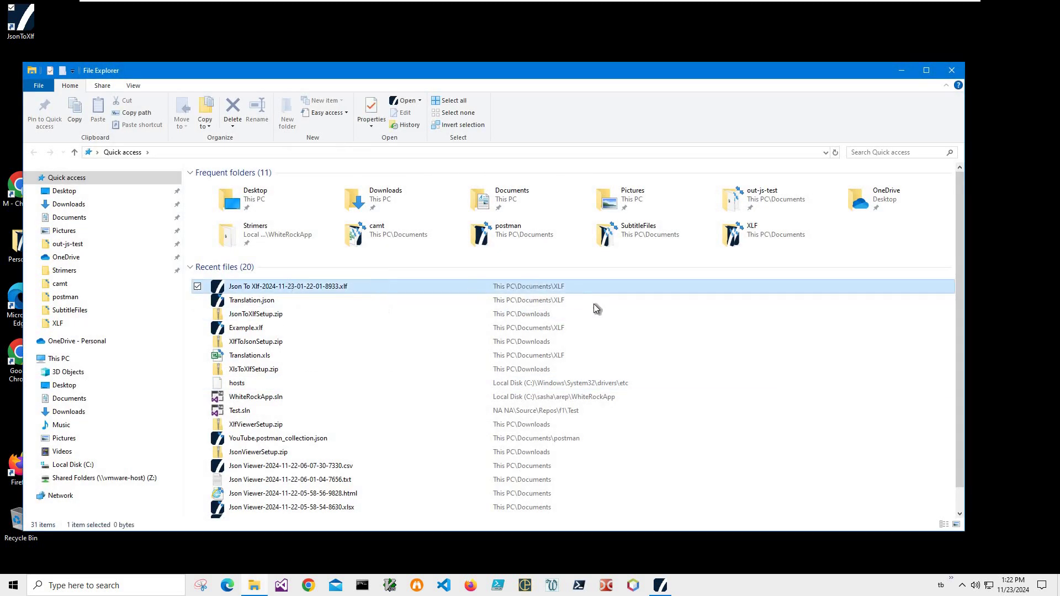
key(Return)
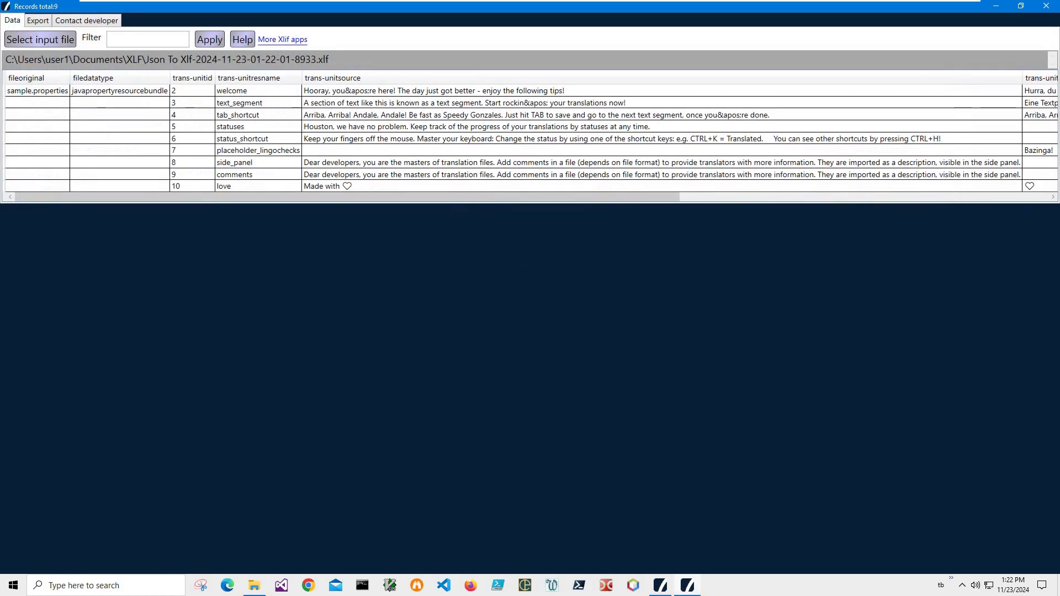
drag(414, 7, 425, 144)
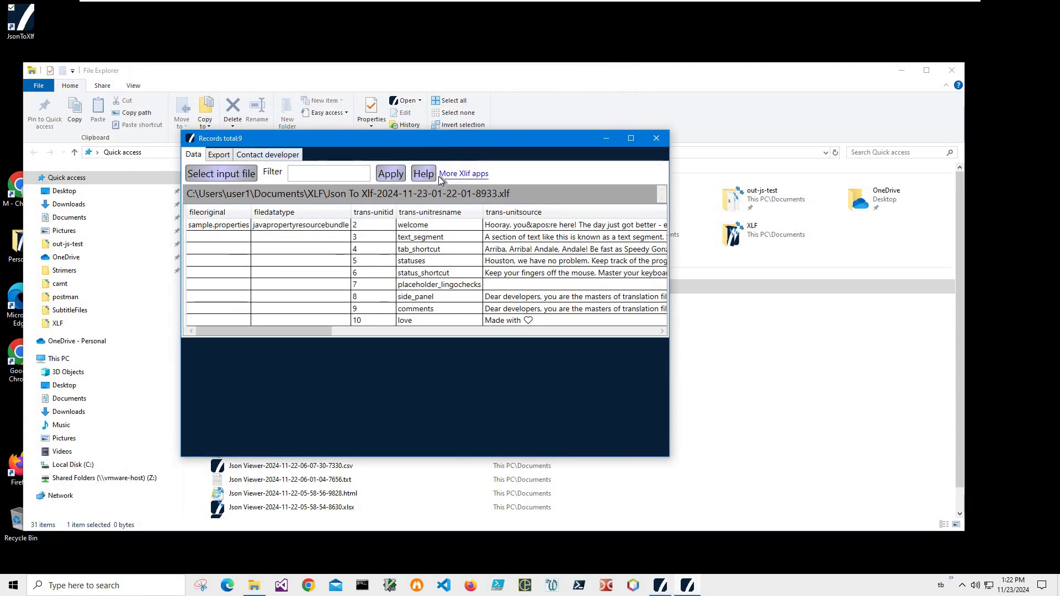
- In Chrome, go to xliff-files.blogspot.com, search the site for "vie" and open the XLF viewer entry
key(ctrl+Tab)
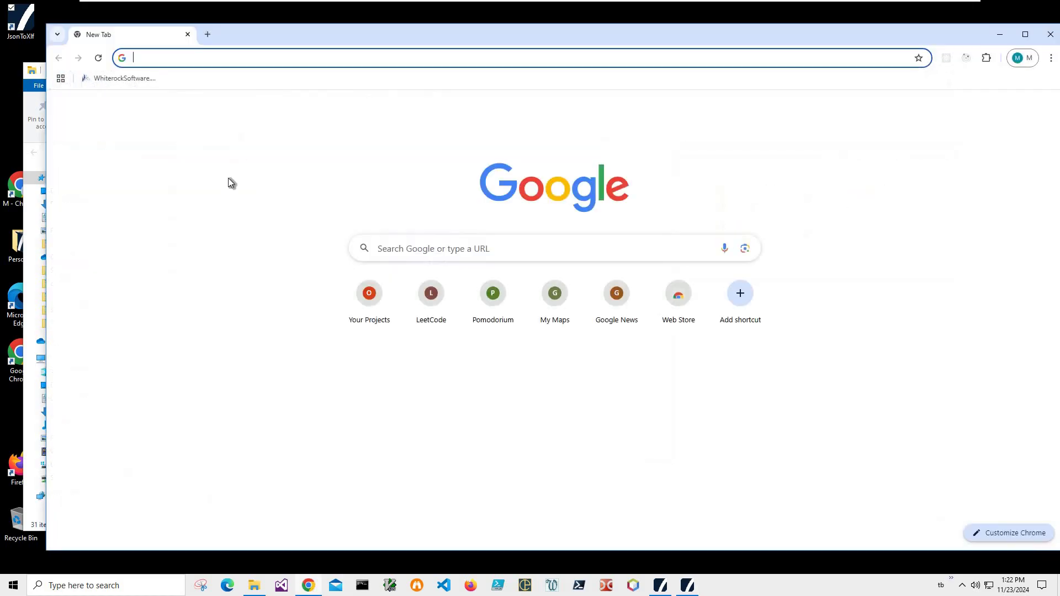
key(alt+Tab)
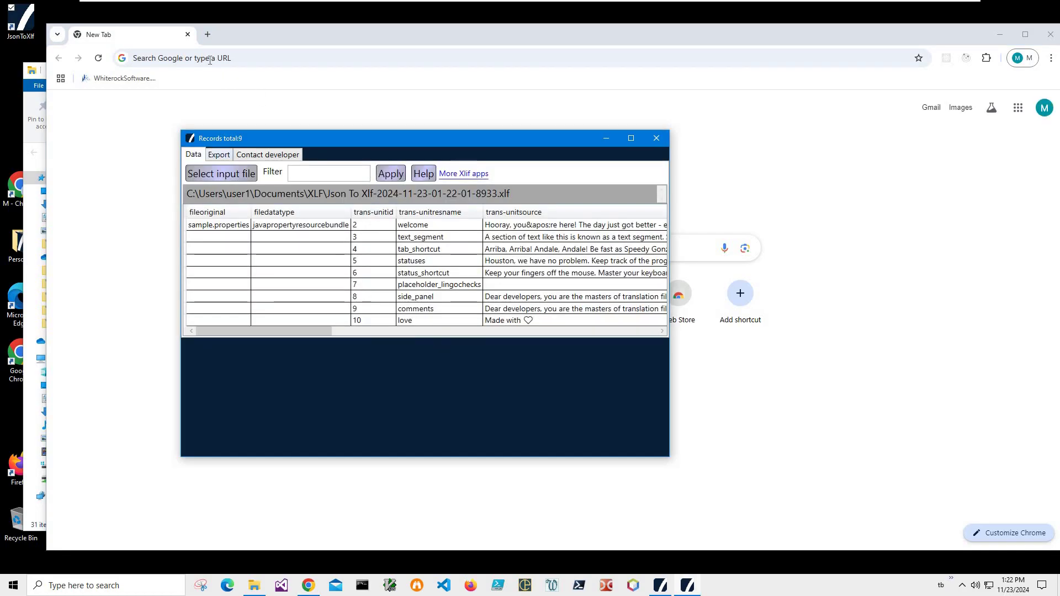
click(209, 60)
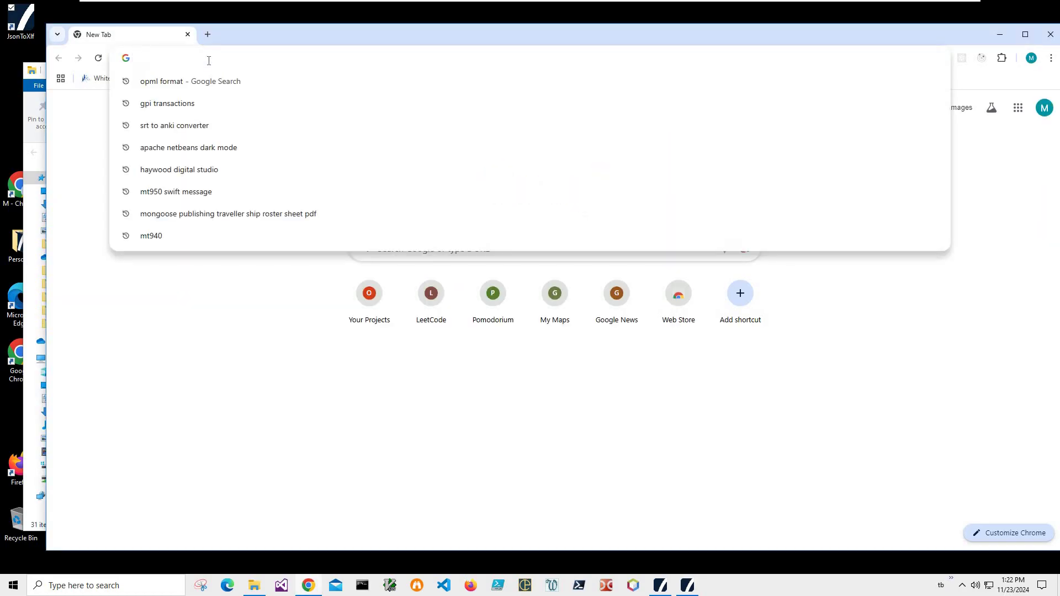
text(xliff-files.blogspot.com)
key(Return)
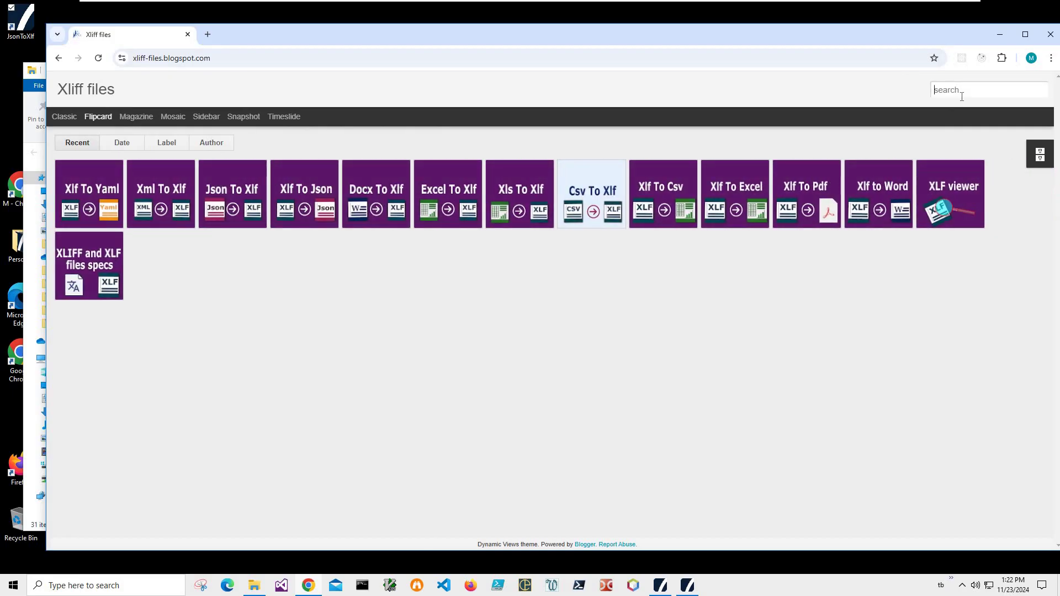
text(vie)
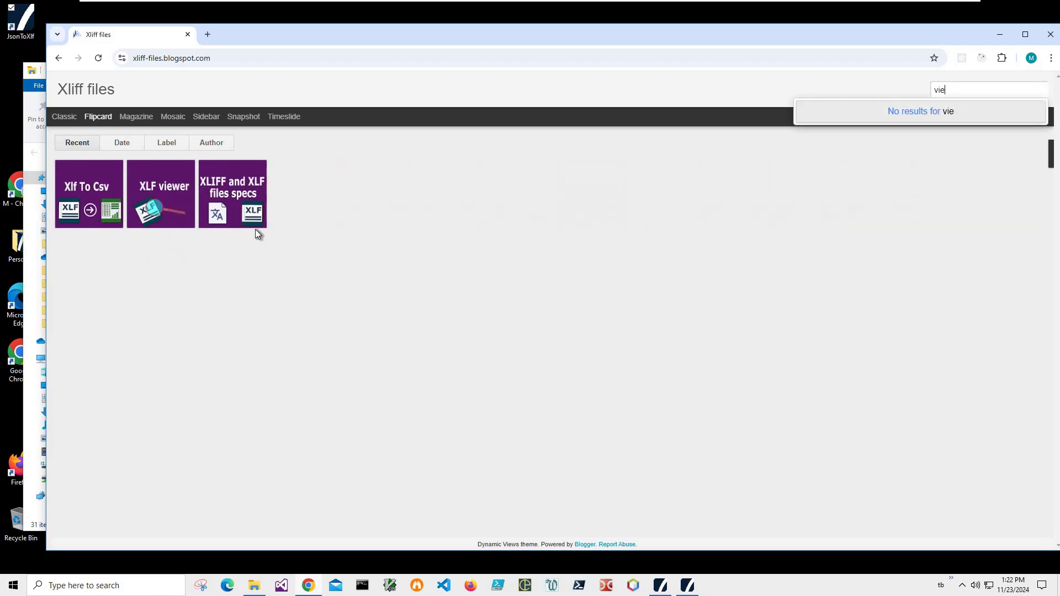
click(163, 198)
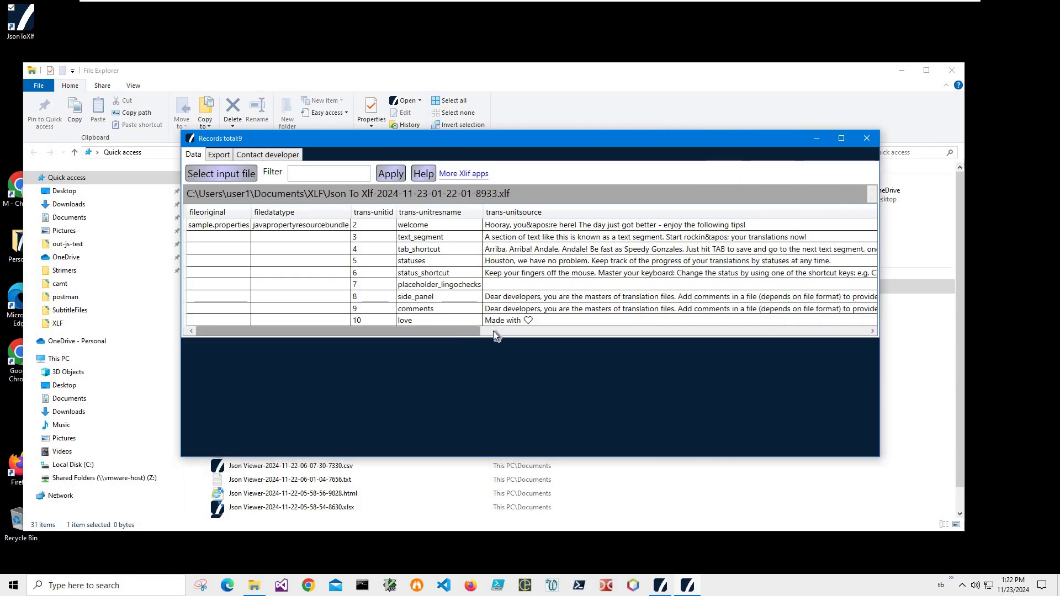
- Examine the converted file's trans-unittarget column and the available export formats in the viewer, and close the viewer
drag(493, 331, 739, 330)
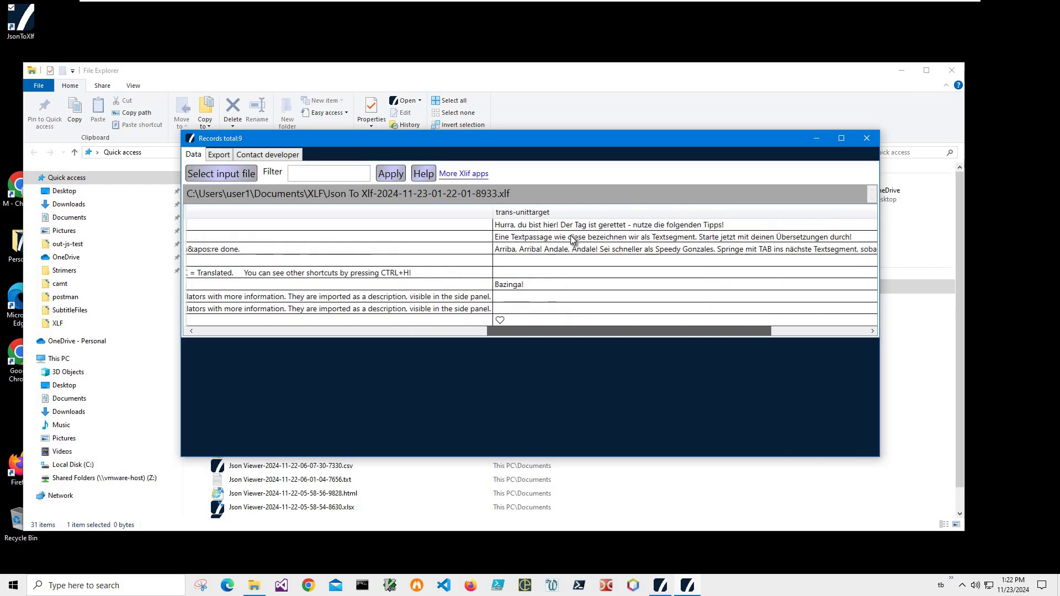
click(571, 235)
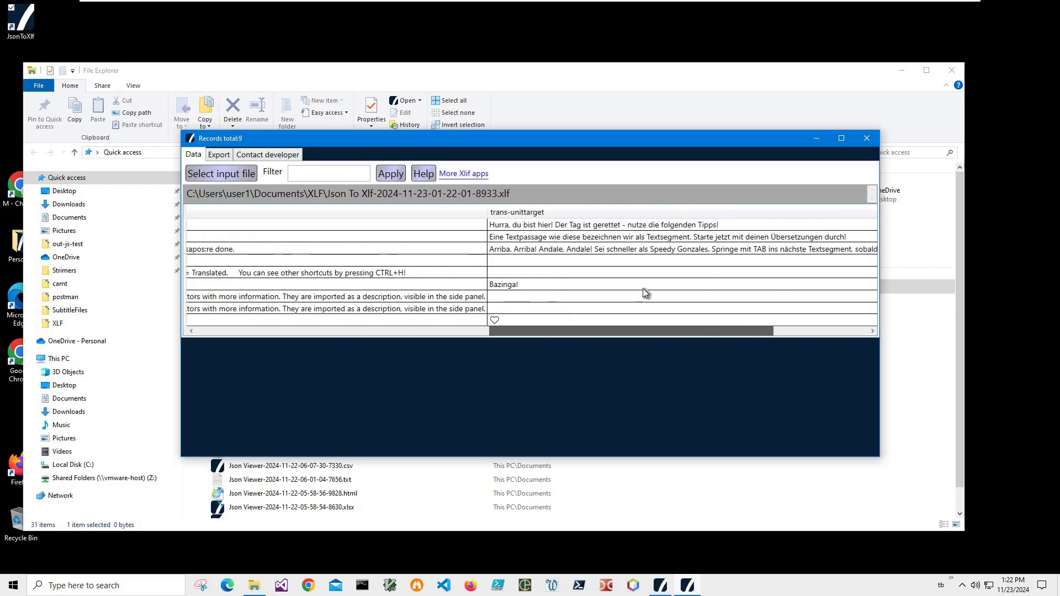
click(307, 329)
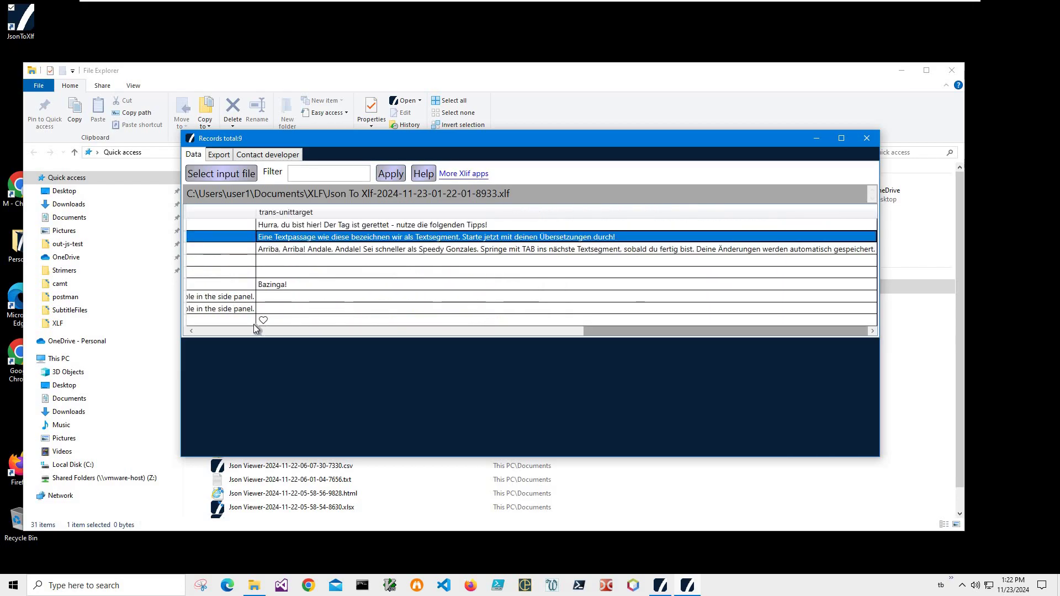
click(219, 154)
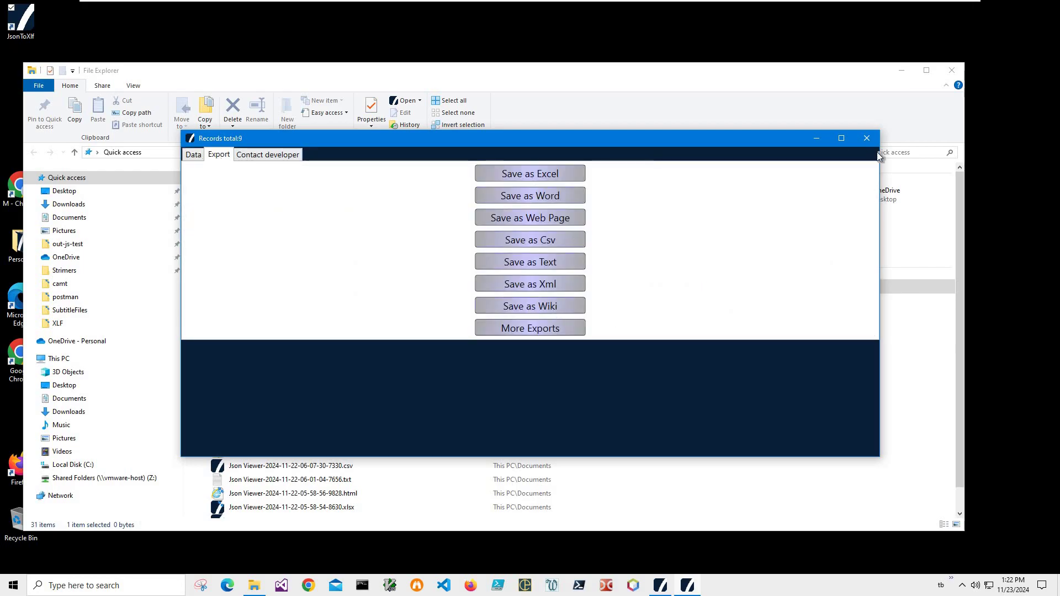
click(196, 155)
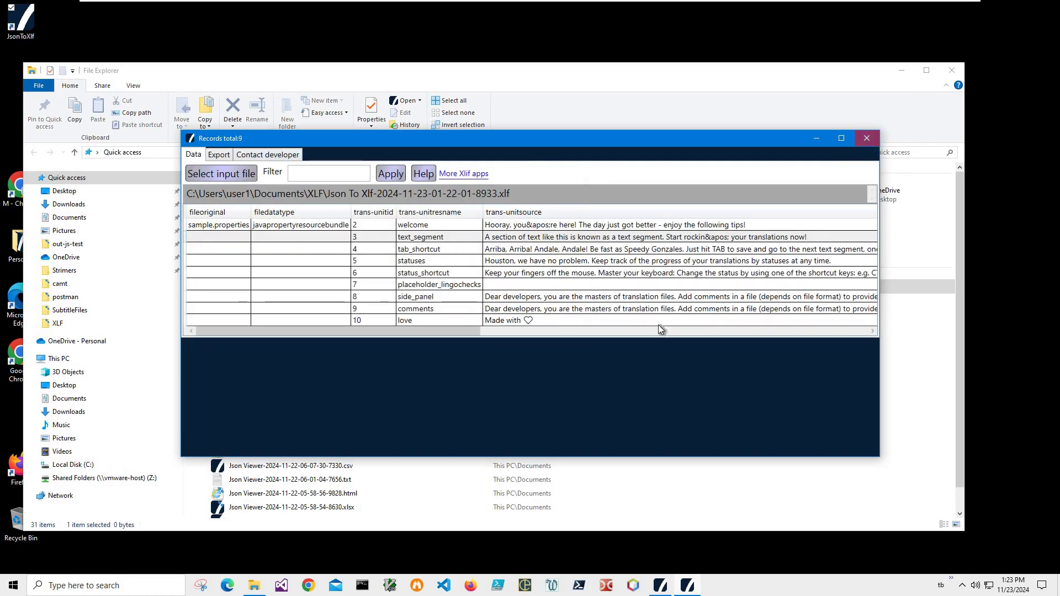
key(alt+F4)
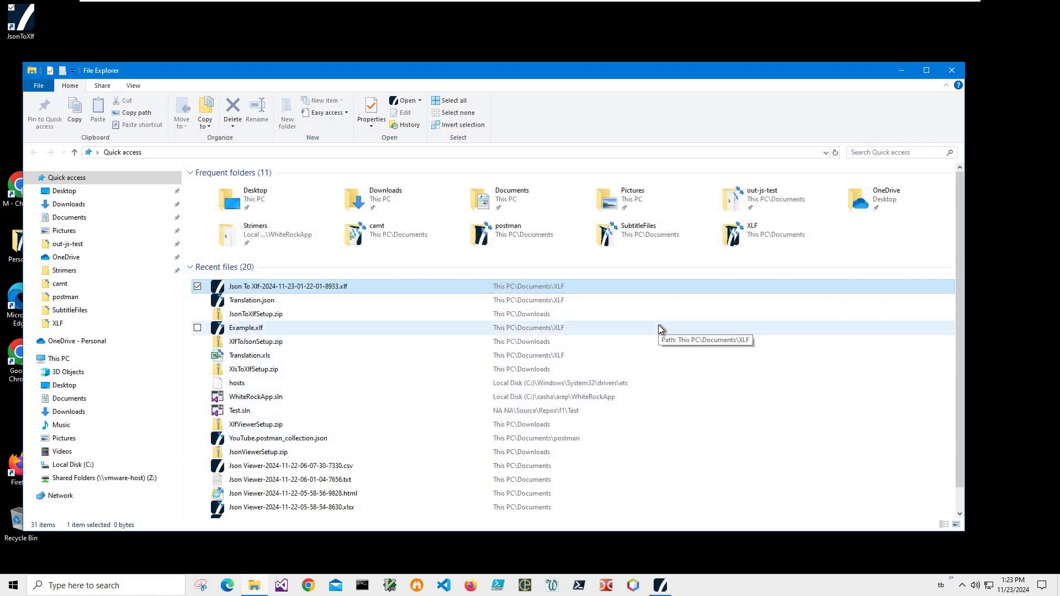